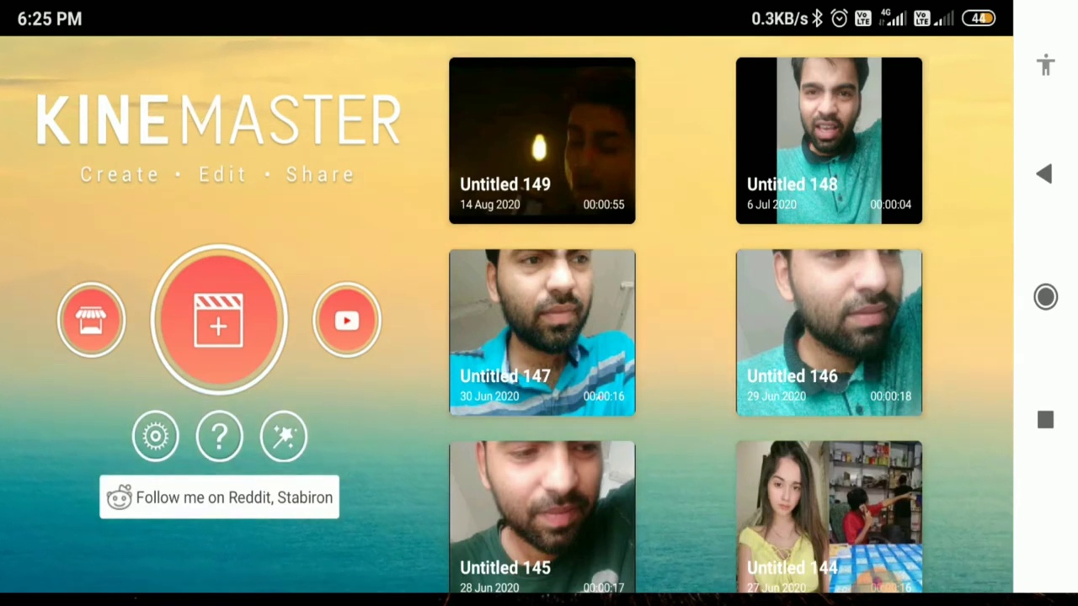
Start a new KineMaster project with the 16:9 widescreen aspect ratio.
{"action": "left_click", "coordinate": [218, 320]}
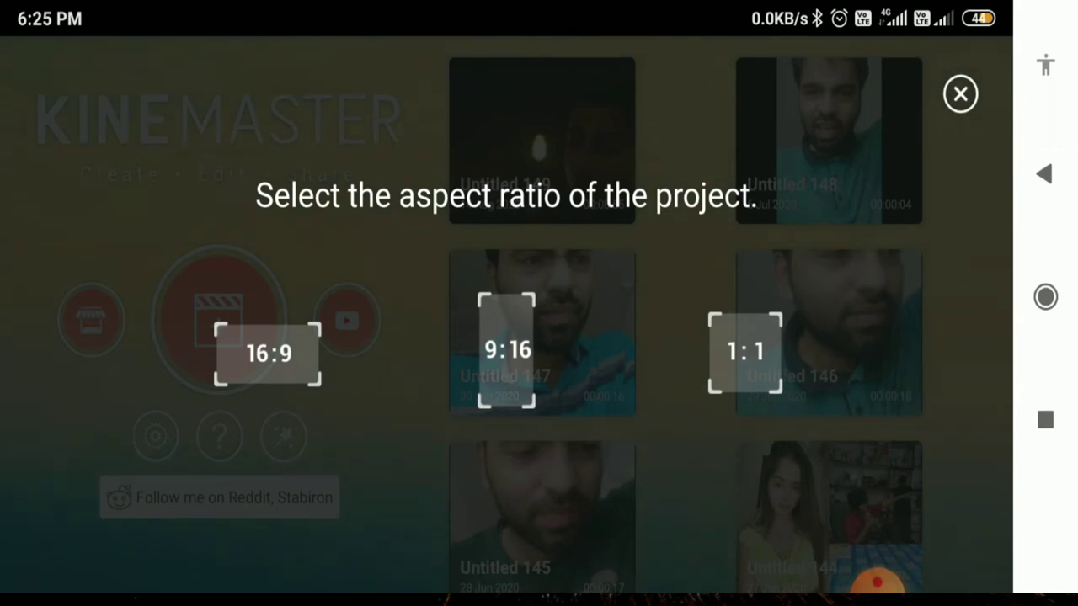
{"action": "left_click", "coordinate": [267, 353]}
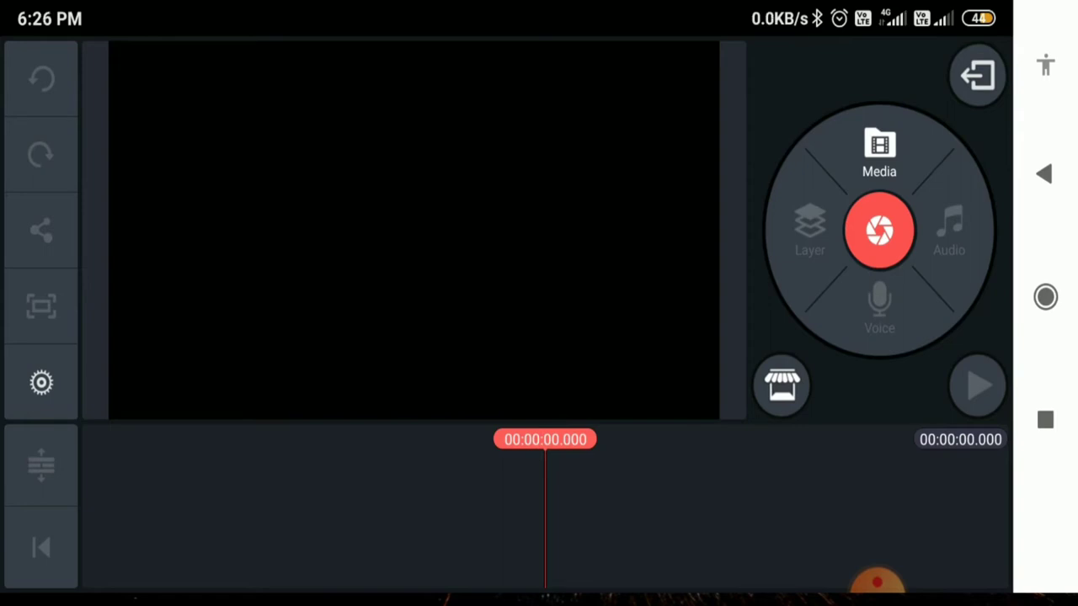
Add the black-and-white clip from Media/WhatsApp Video to the timeline and close the browser.
{"action": "left_click", "coordinate": [879, 152]}
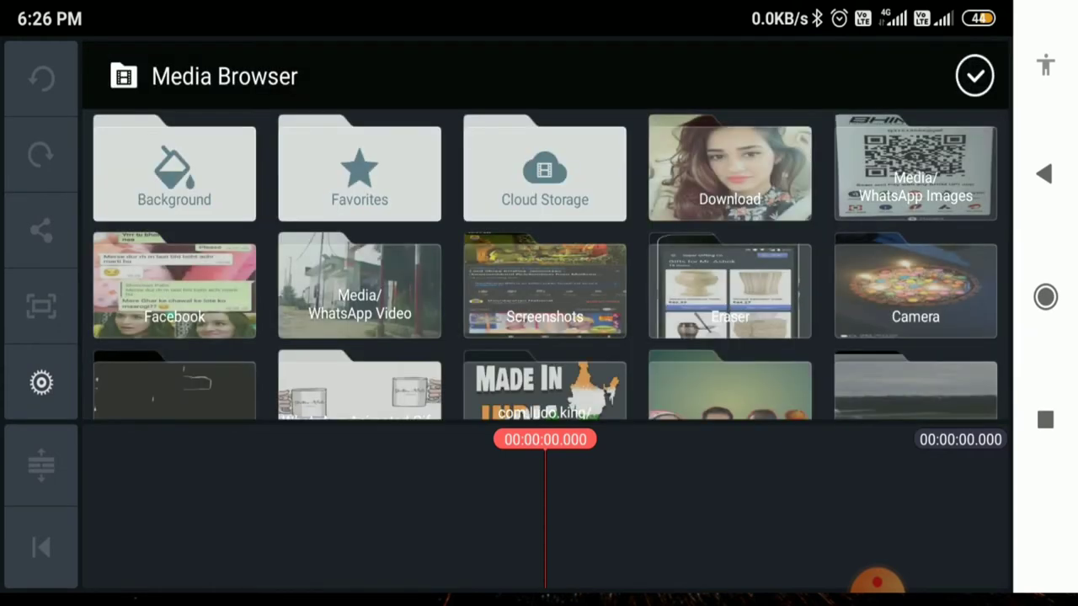
{"action": "scroll", "coordinate": [546, 270], "scroll_direction": "down", "scroll_amount": 3}
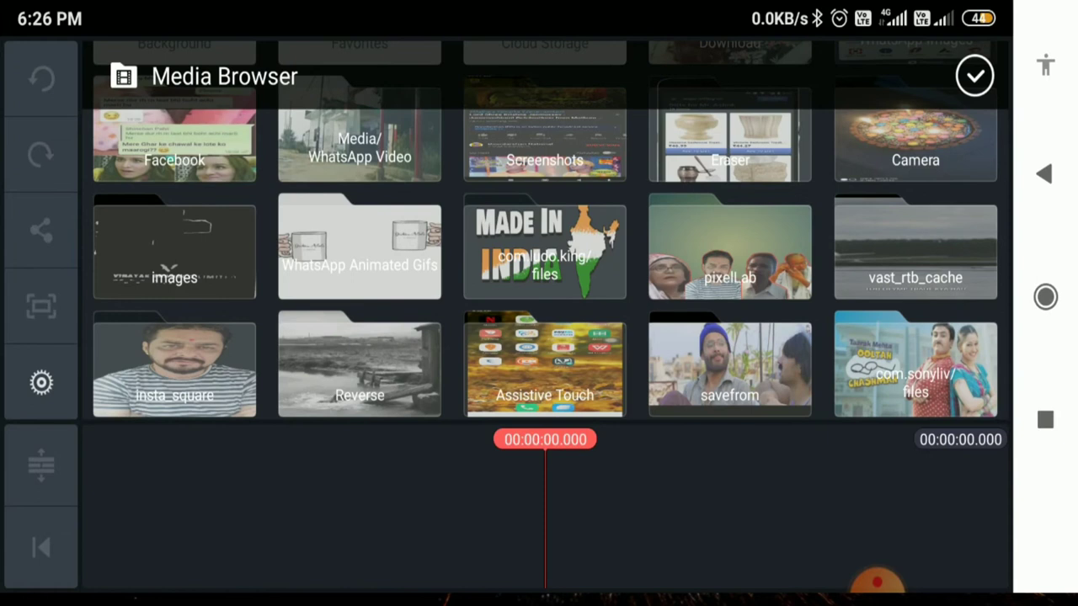
{"action": "scroll", "coordinate": [545, 231], "scroll_direction": "down", "scroll_amount": 5}
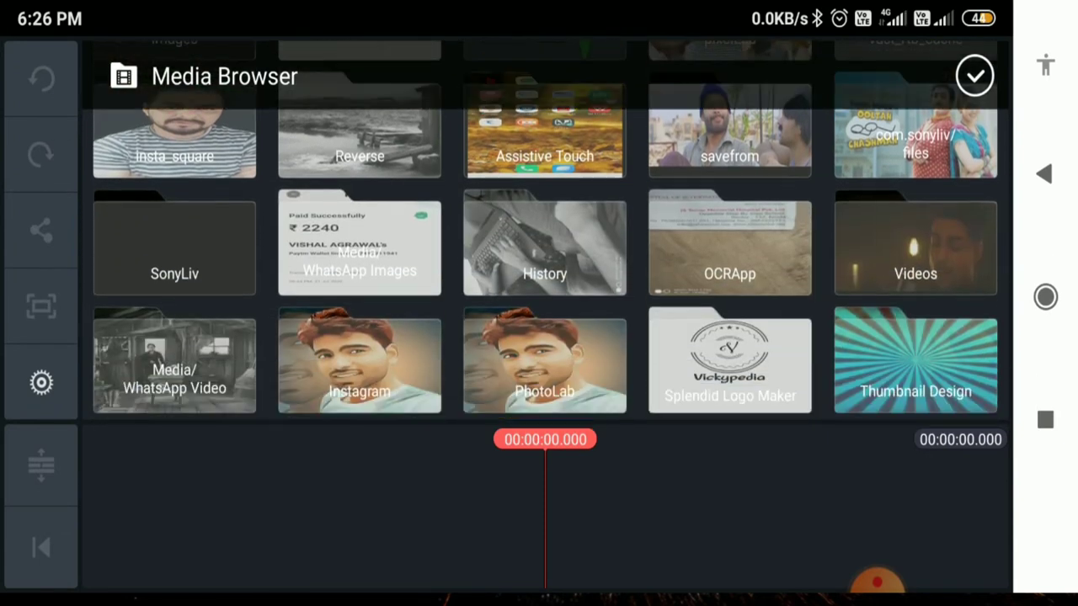
{"action": "scroll", "coordinate": [546, 231], "scroll_direction": "down", "scroll_amount": 2}
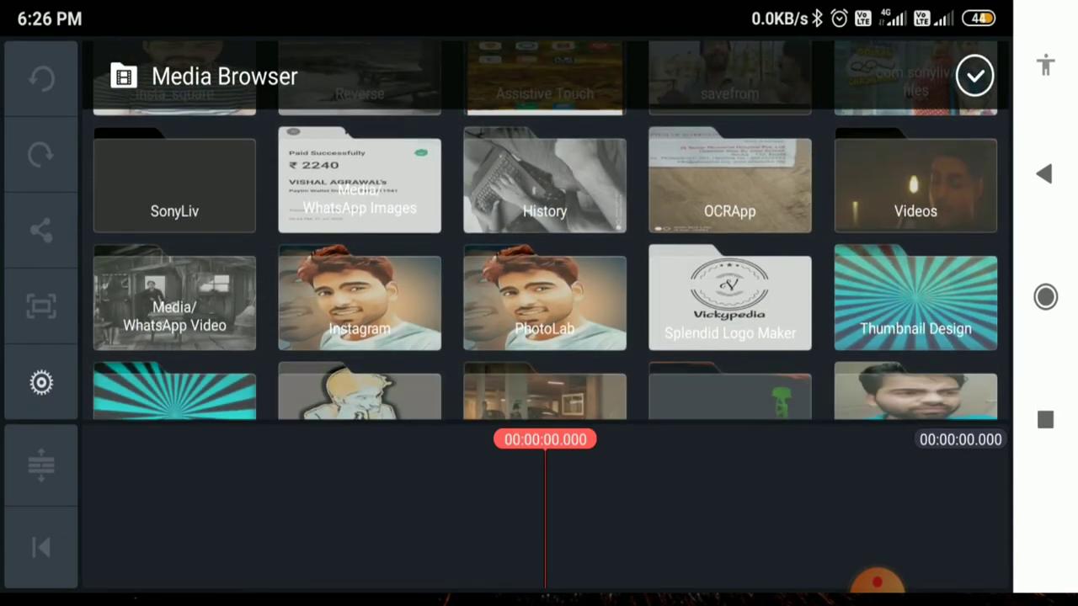
{"action": "left_click", "coordinate": [174, 303]}
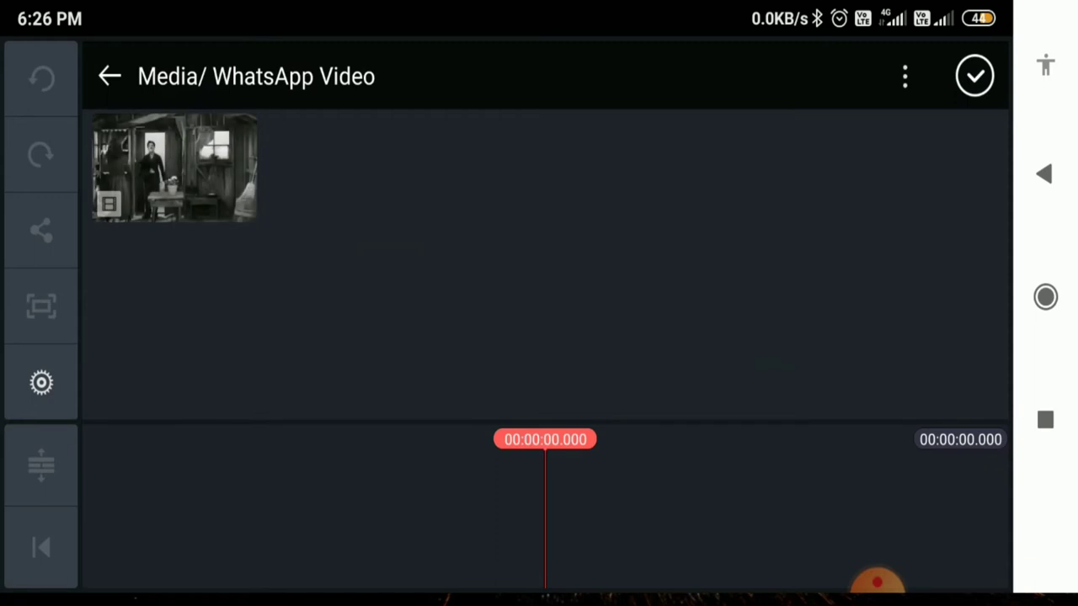
{"action": "left_click", "coordinate": [175, 167]}
{"action": "left_click", "coordinate": [42, 547]}
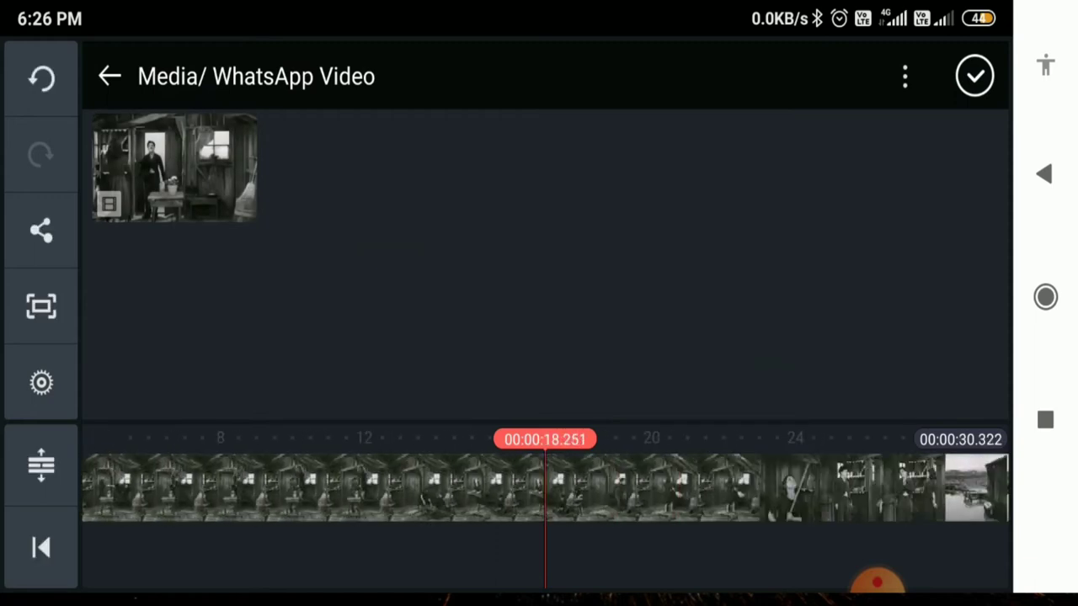
{"action": "left_click", "coordinate": [974, 76]}
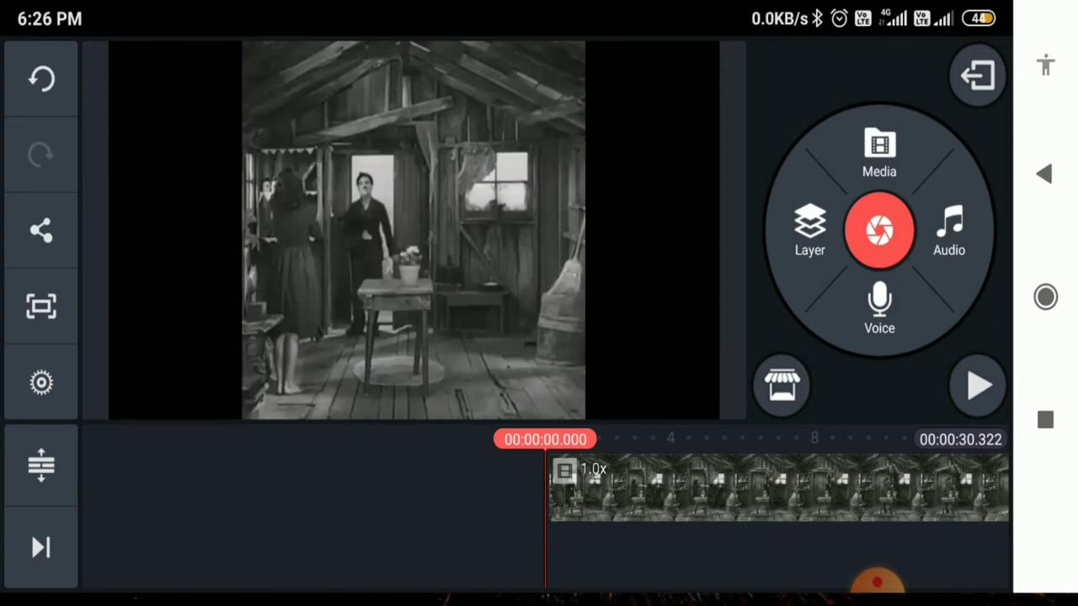
Select and deselect the video clip to review its options.
{"action": "left_click", "coordinate": [758, 489]}
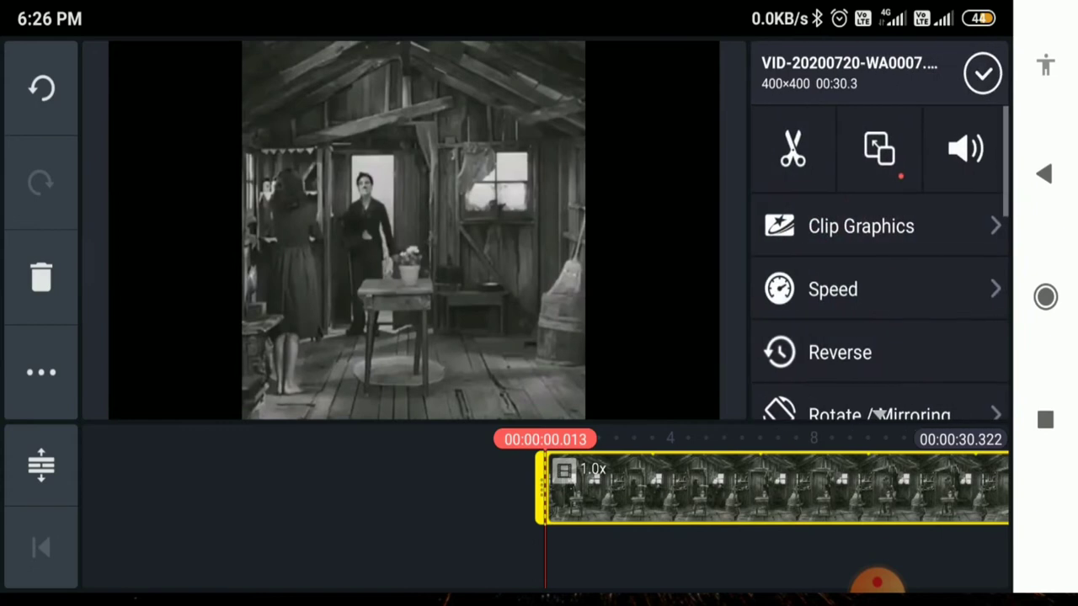
{"action": "left_click", "coordinate": [983, 73]}
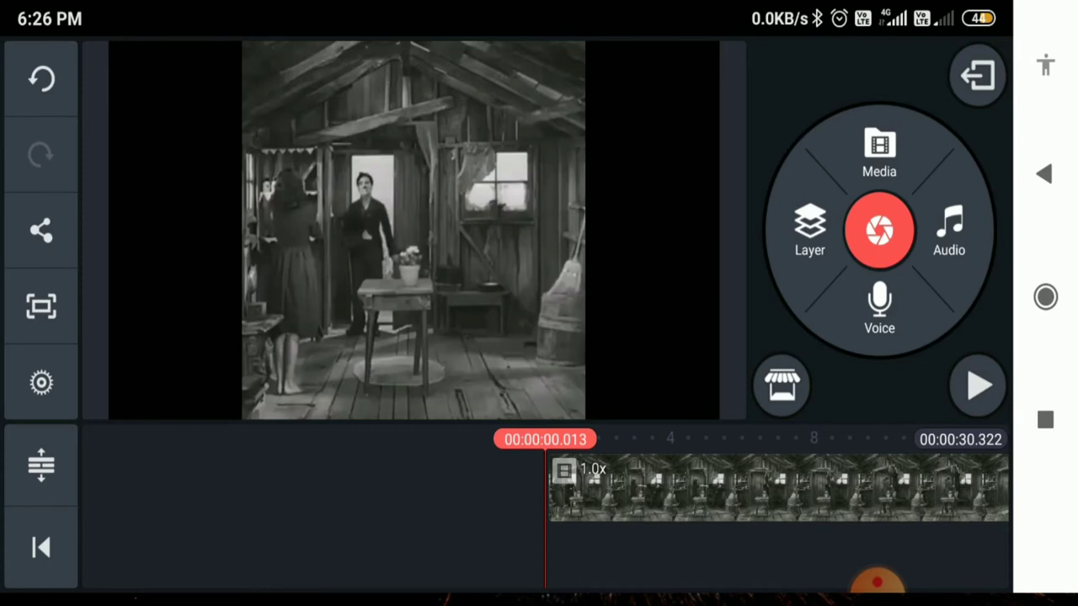
{"action": "left_click", "coordinate": [758, 489]}
{"action": "left_click", "coordinate": [982, 74]}
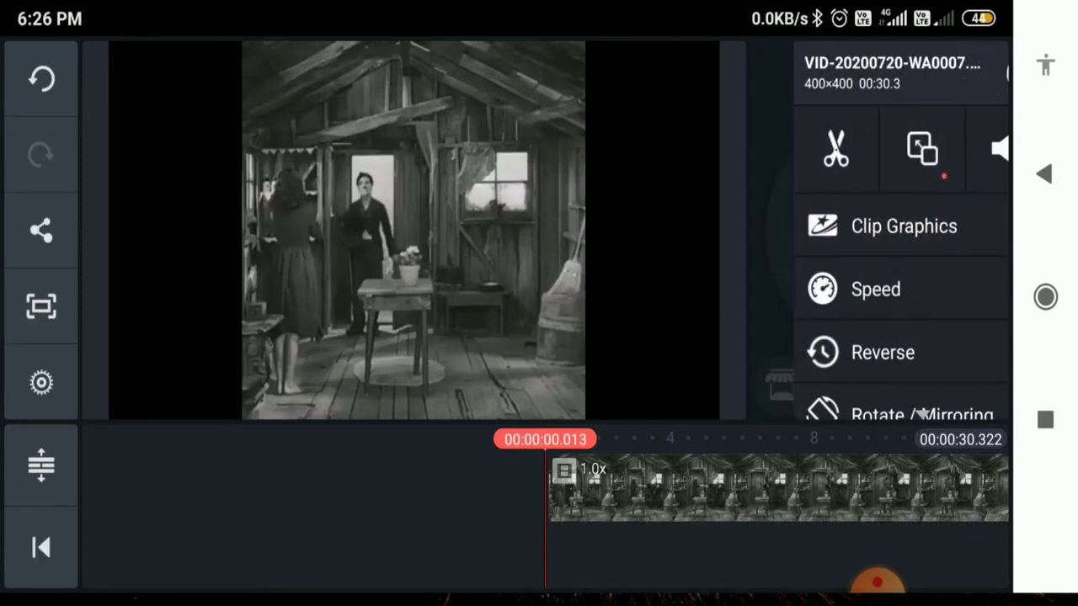
Add the four-people image from the pixelLab folder as a media layer.
{"action": "left_click", "coordinate": [809, 229]}
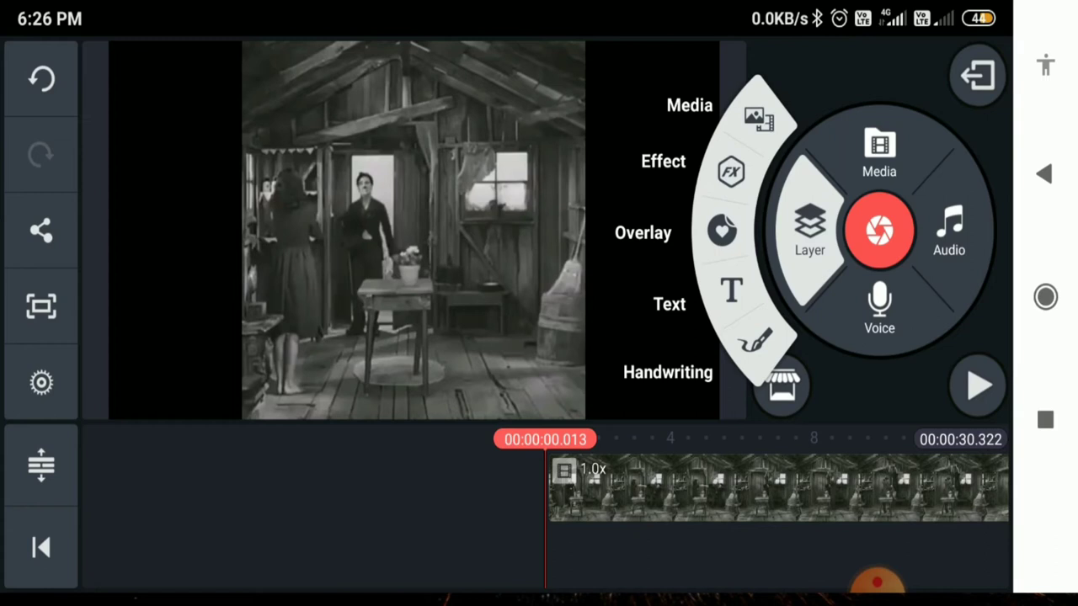
{"action": "left_click", "coordinate": [758, 117]}
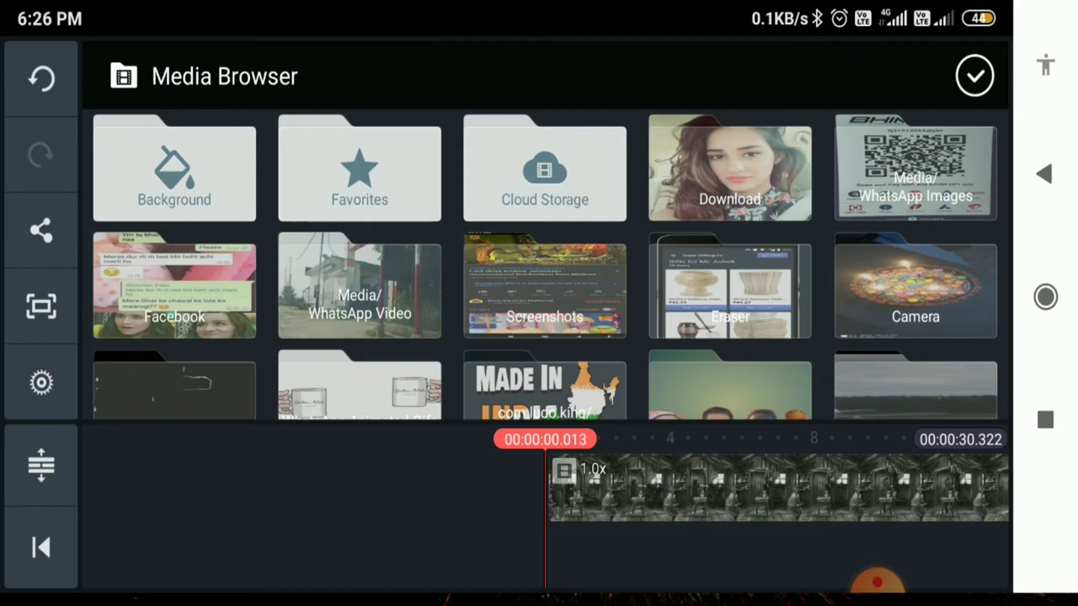
{"action": "scroll", "coordinate": [544, 256], "scroll_direction": "down", "scroll_amount": 2}
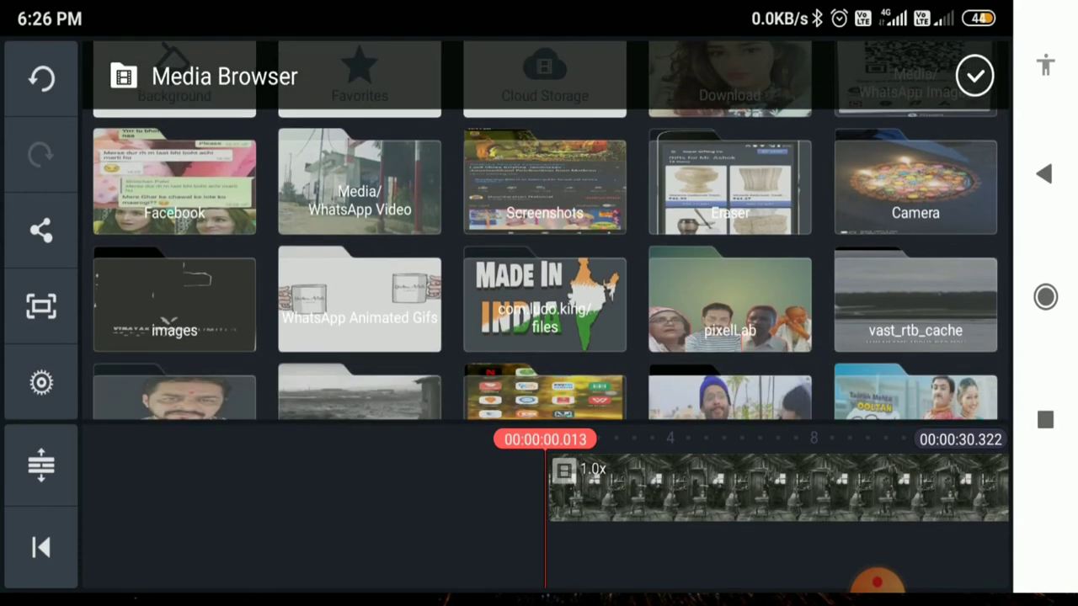
{"action": "scroll", "coordinate": [545, 257], "scroll_direction": "down", "scroll_amount": 2}
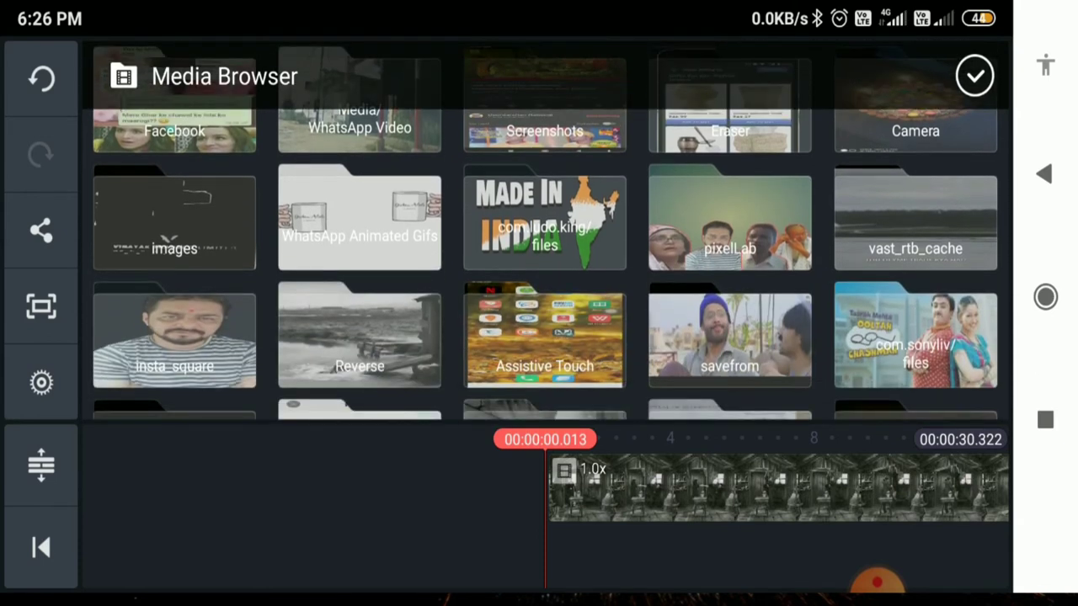
{"action": "scroll", "coordinate": [545, 257], "scroll_direction": "down", "scroll_amount": 3}
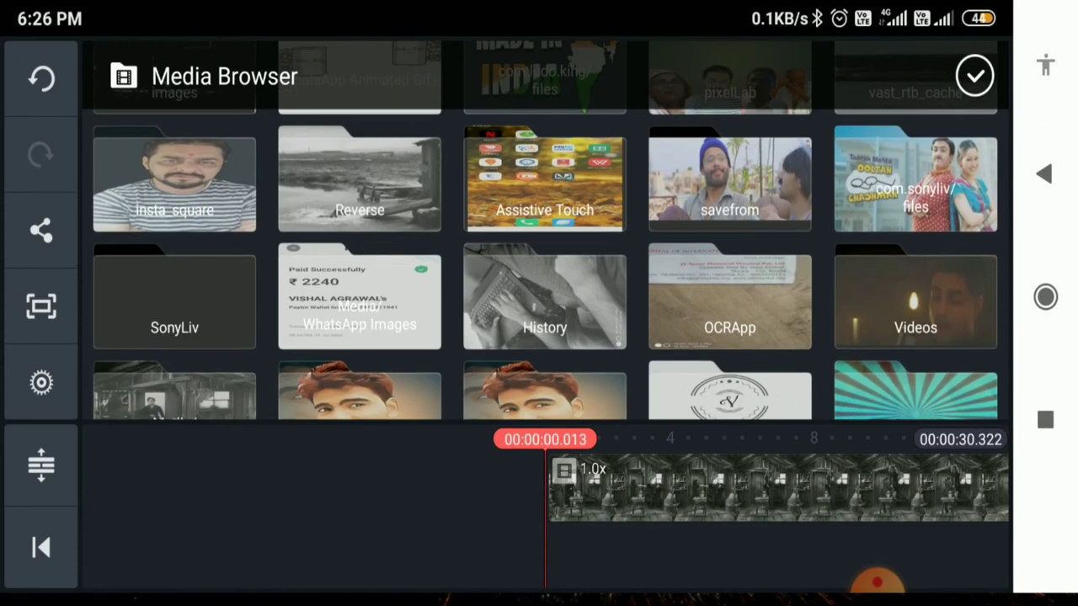
{"action": "scroll", "coordinate": [545, 257], "scroll_direction": "up", "scroll_amount": 3}
{"action": "left_click", "coordinate": [729, 185]}
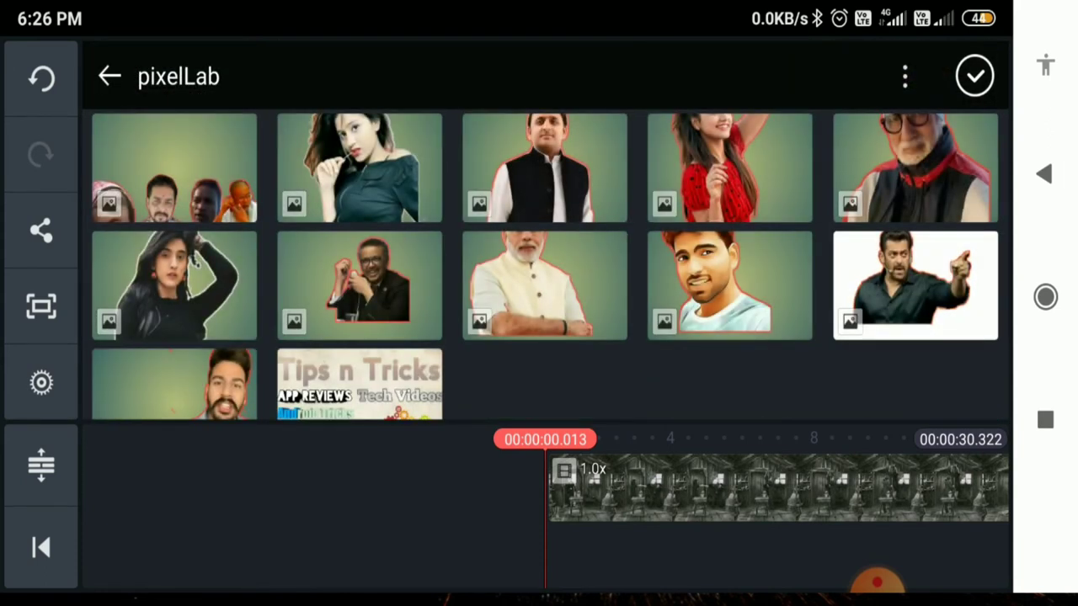
{"action": "left_click", "coordinate": [174, 168]}
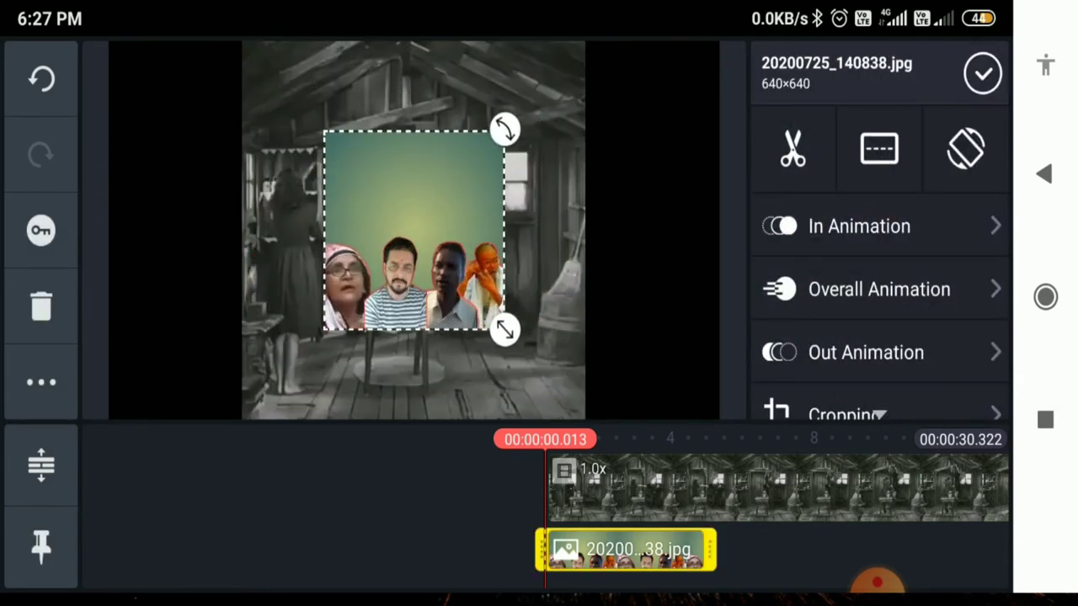
Tilt the photo about 28° counter-clockwise and shrink it into the top-left corner.
{"action": "left_click_drag", "start_coordinate": [505, 129], "coordinate": [459, 95]}
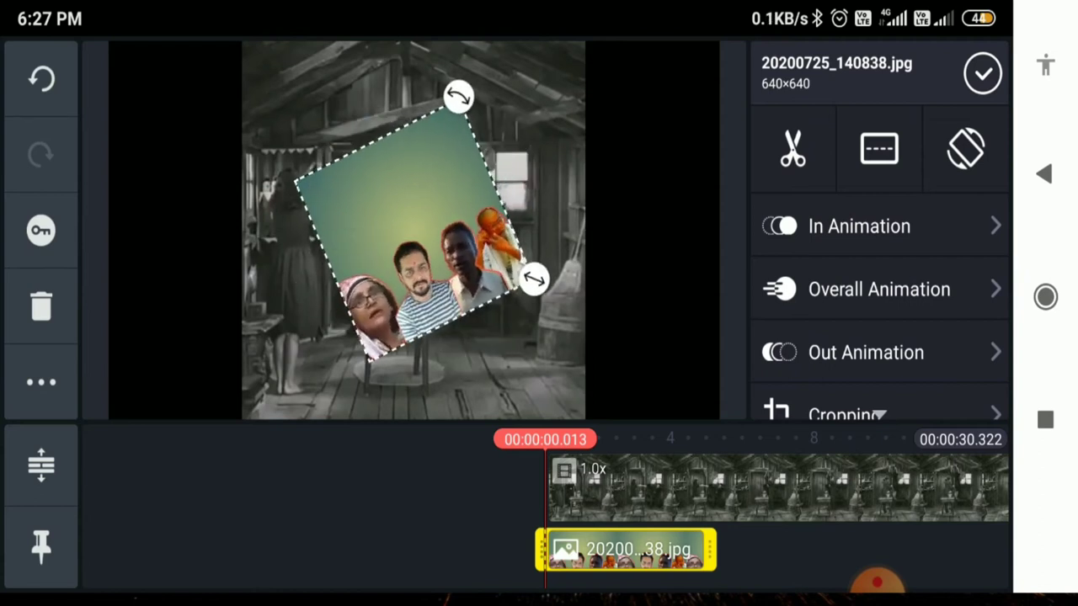
{"action": "mouse_move", "coordinate": [534, 279]}
{"action": "left_mouse_down"}
{"action": "mouse_move", "coordinate": [172, 101]}
{"action": "mouse_move", "coordinate": [152, 104]}
{"action": "left_mouse_up"}
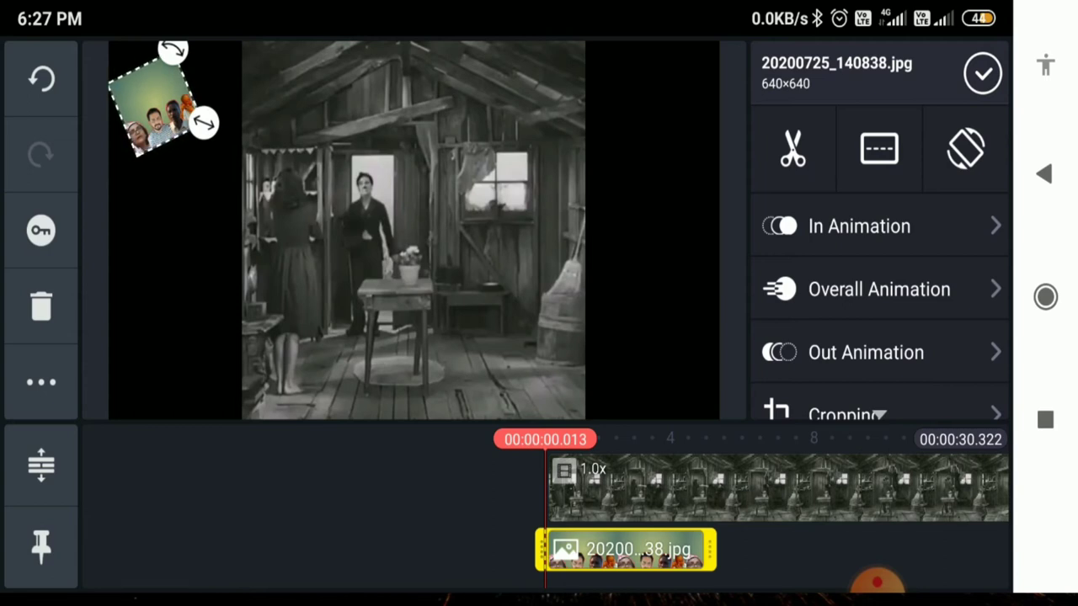
{"action": "left_click", "coordinate": [983, 73]}
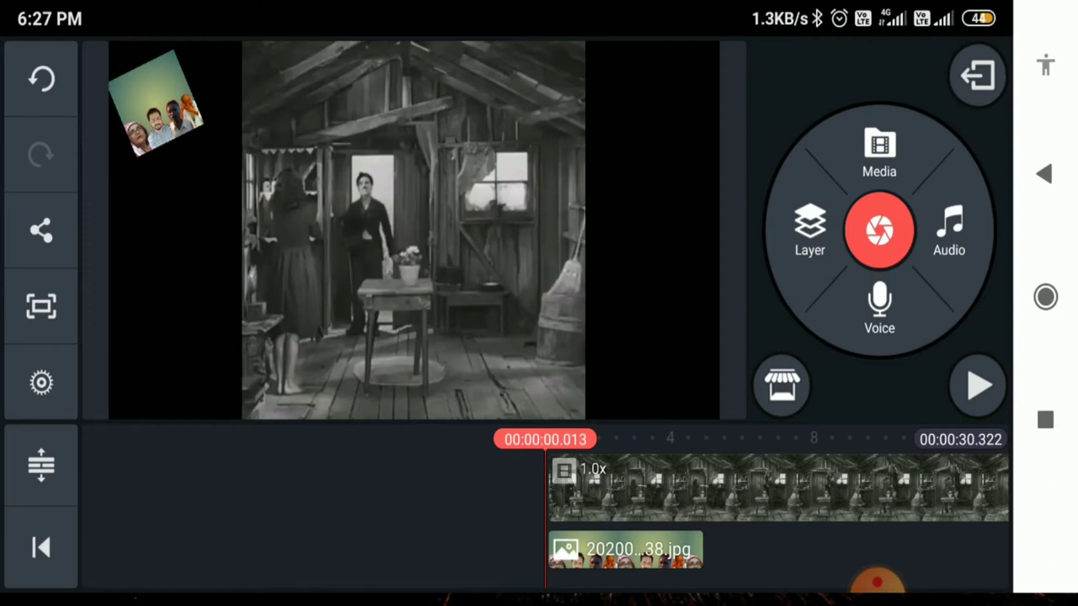
Preview the song AUD-20170803-WA0004 and add it to the timeline.
{"action": "left_click", "coordinate": [948, 232]}
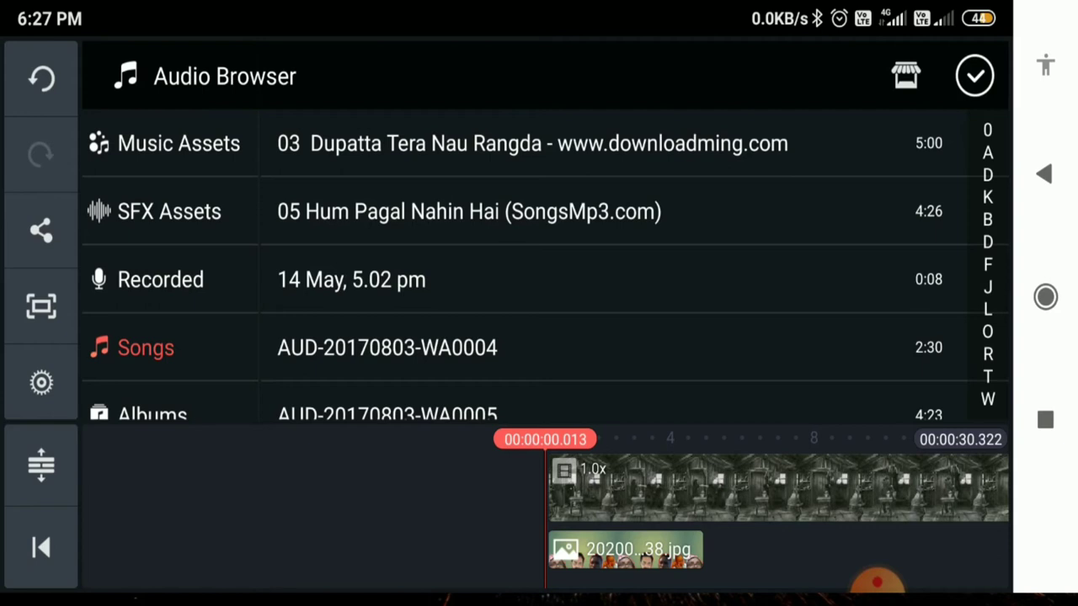
{"action": "left_click", "coordinate": [387, 347]}
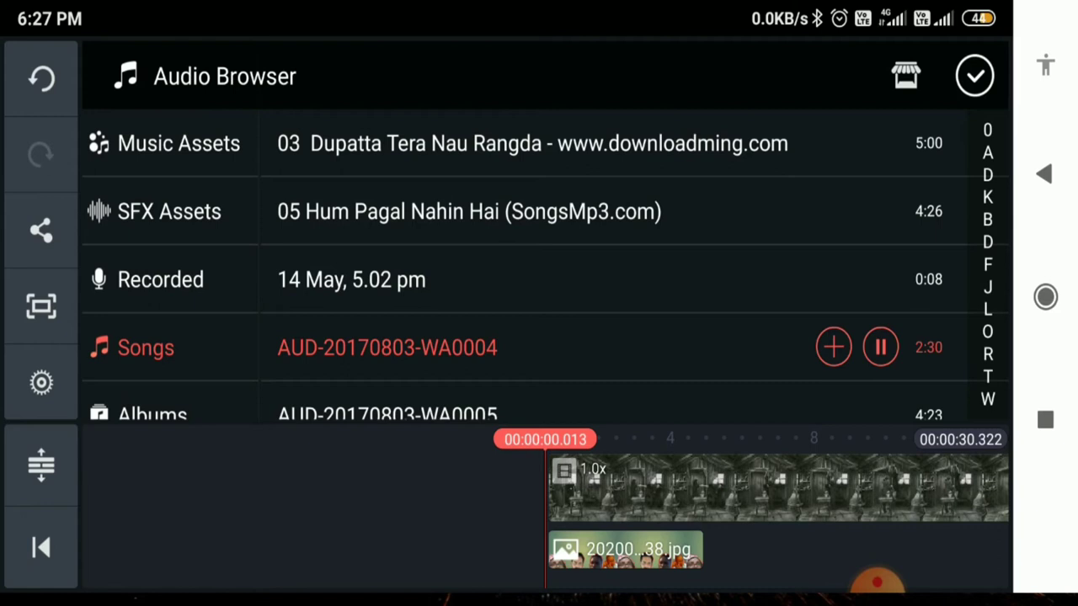
{"action": "left_click", "coordinate": [880, 347]}
{"action": "left_click", "coordinate": [833, 347]}
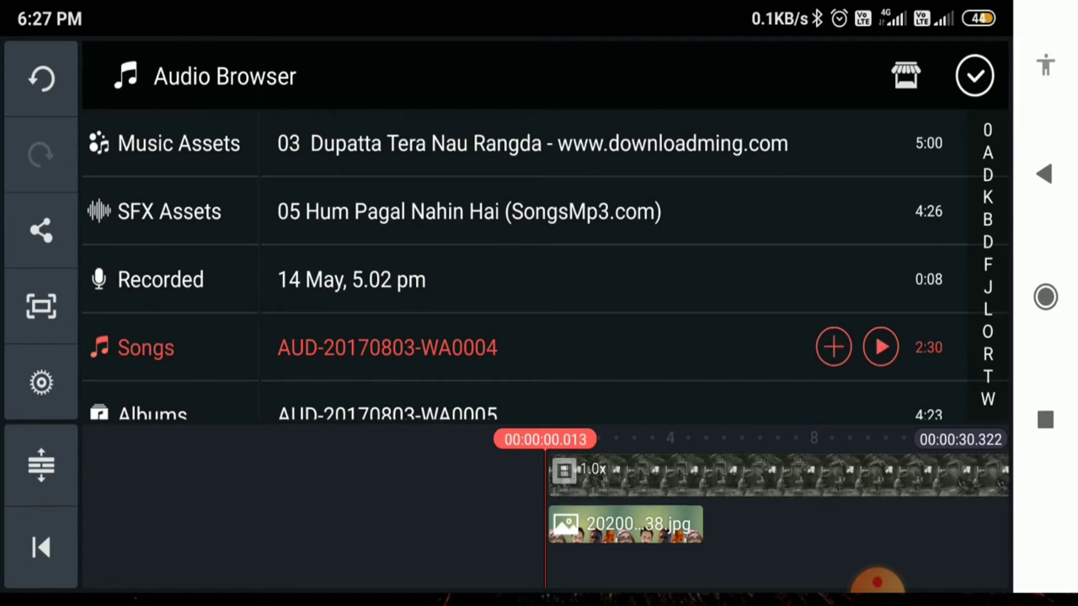
{"action": "left_click", "coordinate": [974, 76]}
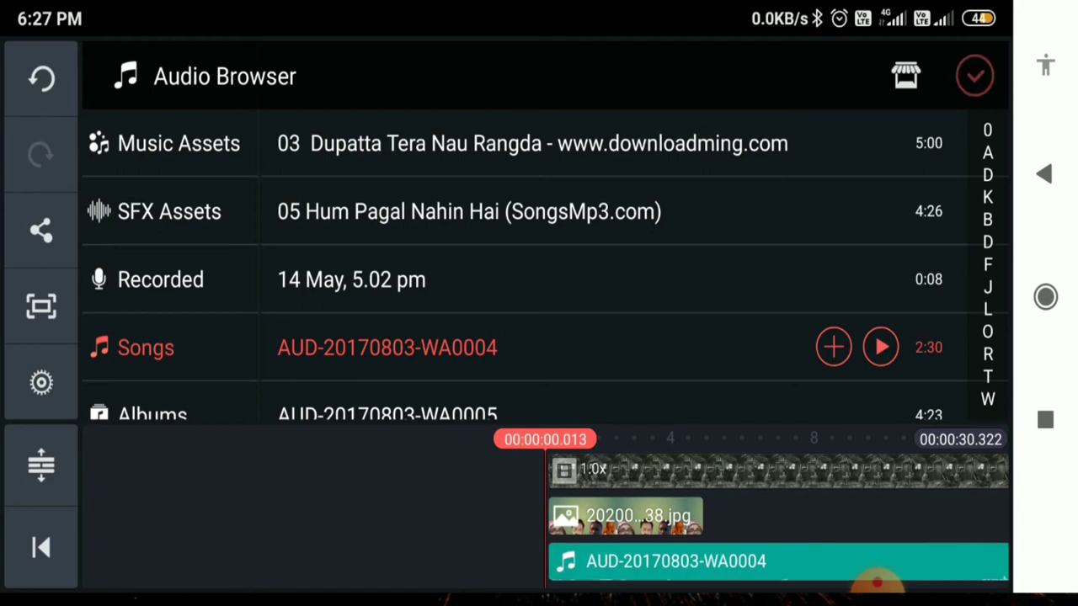
Delete the audio track and select the photo overlay.
{"action": "left_click", "coordinate": [876, 579]}
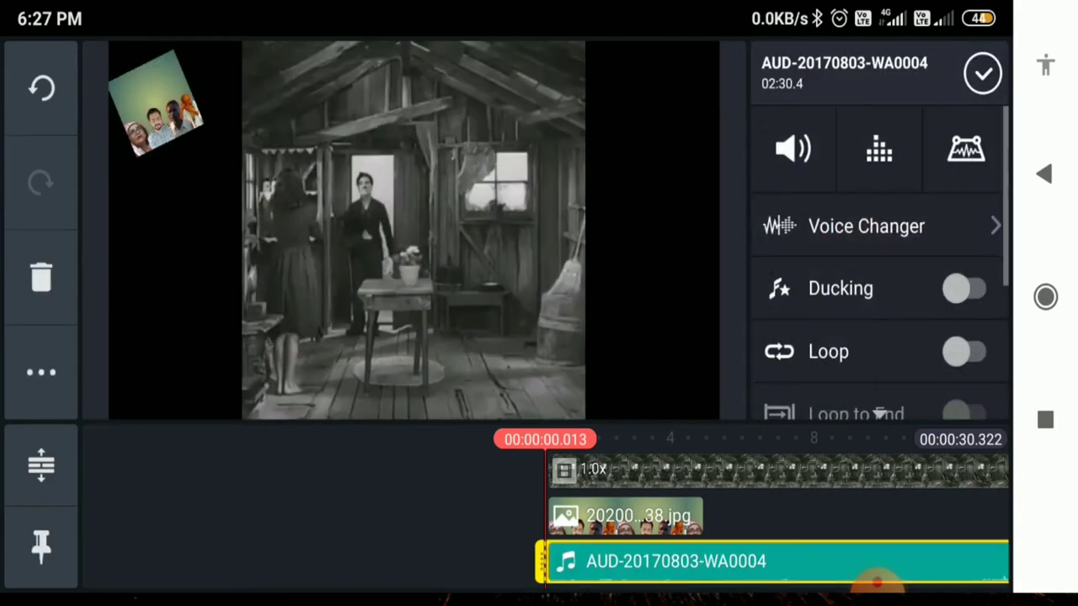
{"action": "left_click", "coordinate": [41, 277]}
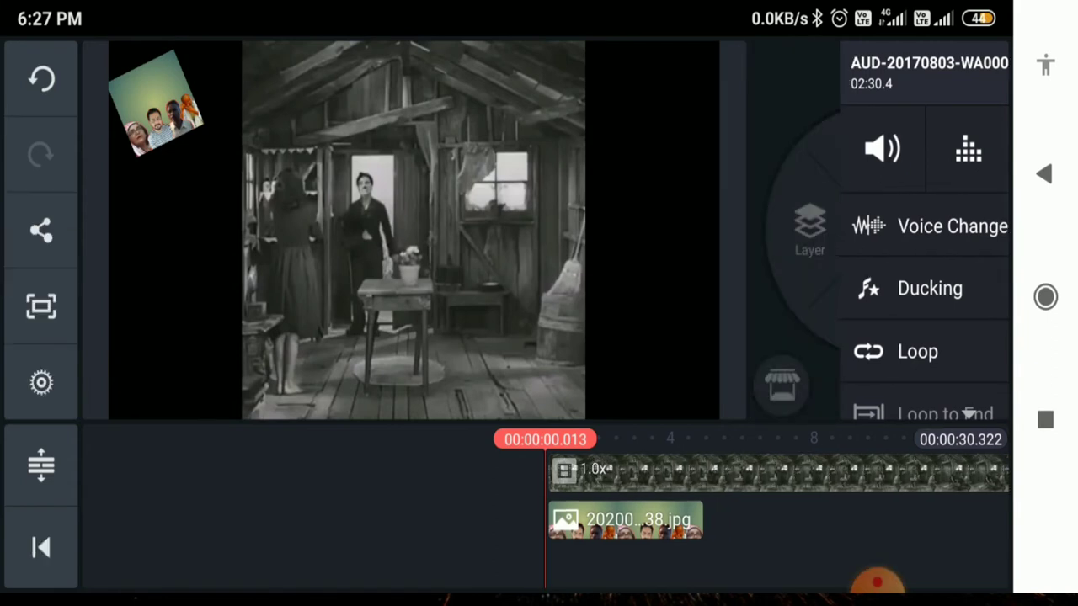
{"action": "left_click", "coordinate": [625, 520]}
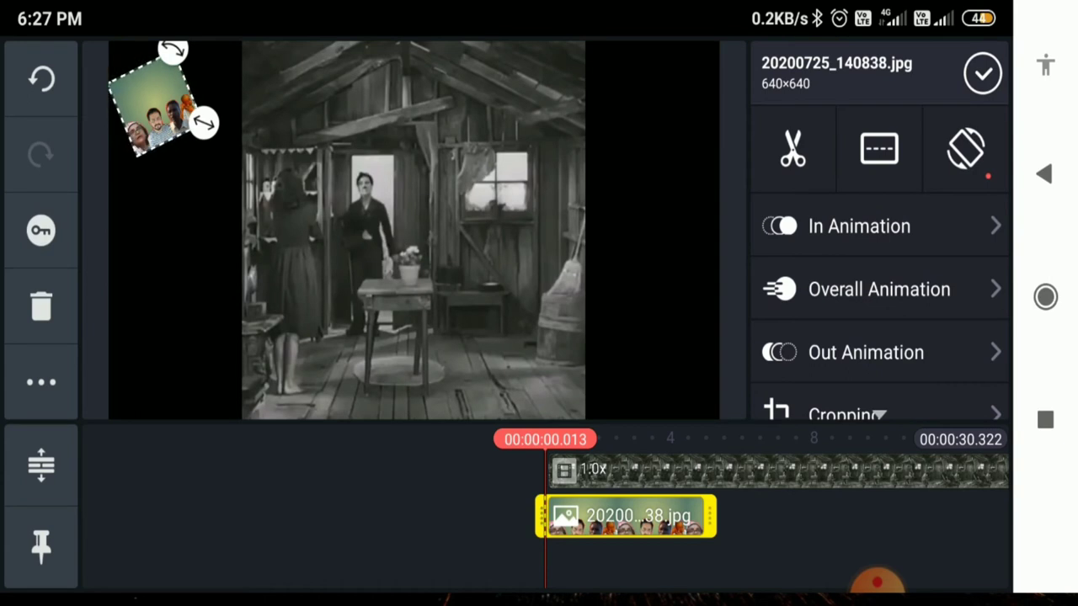
Check the photo's arrangement options and the Camera/Camcorder capture wheel without changing anything.
{"action": "left_click", "coordinate": [41, 382]}
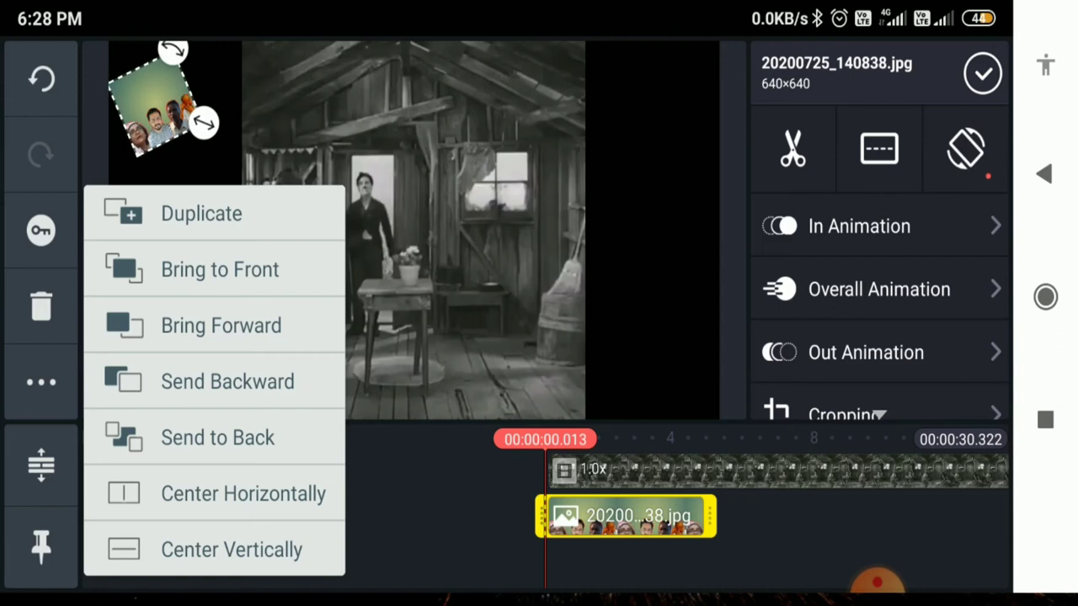
{"action": "key", "text": "Escape"}
{"action": "left_click", "coordinate": [983, 74]}
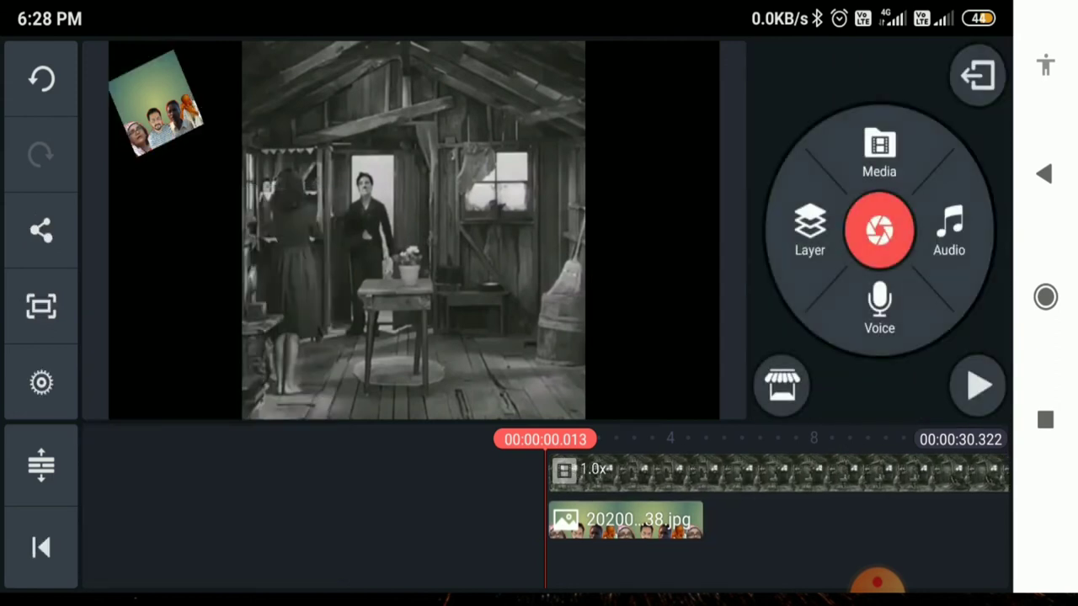
{"action": "left_click", "coordinate": [879, 231]}
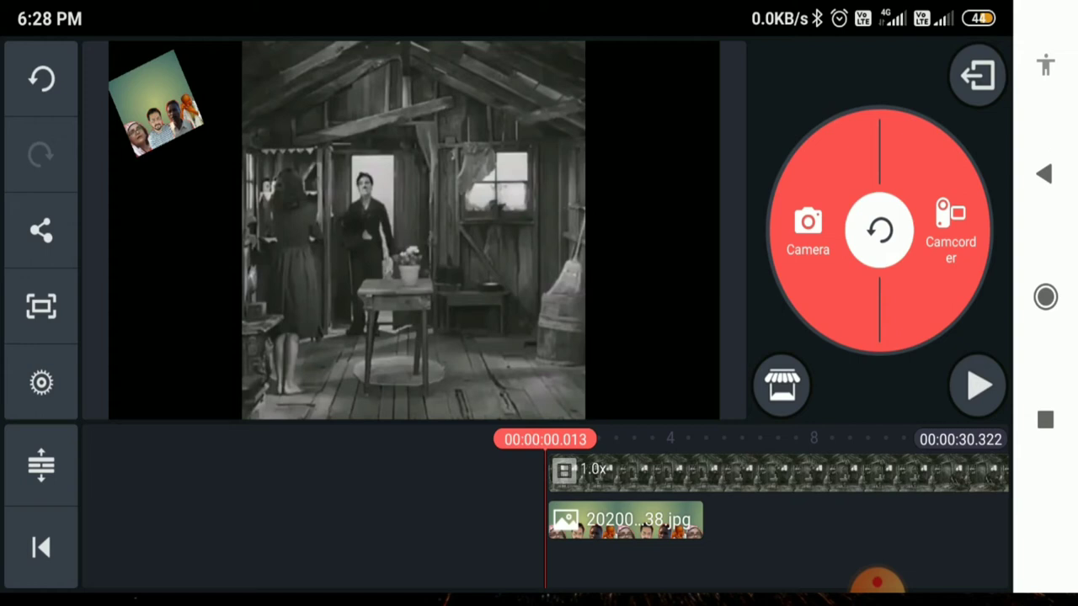
{"action": "left_click", "coordinate": [879, 229]}
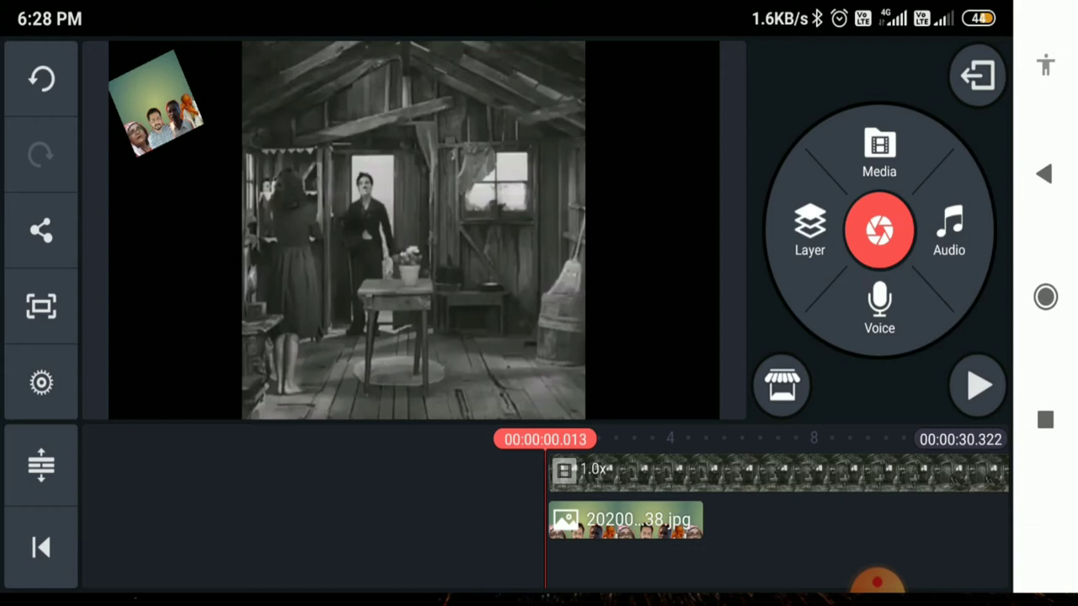
Explore the clip's Trim/Split options while moving the playhead near the clip start.
{"action": "left_click", "coordinate": [758, 473]}
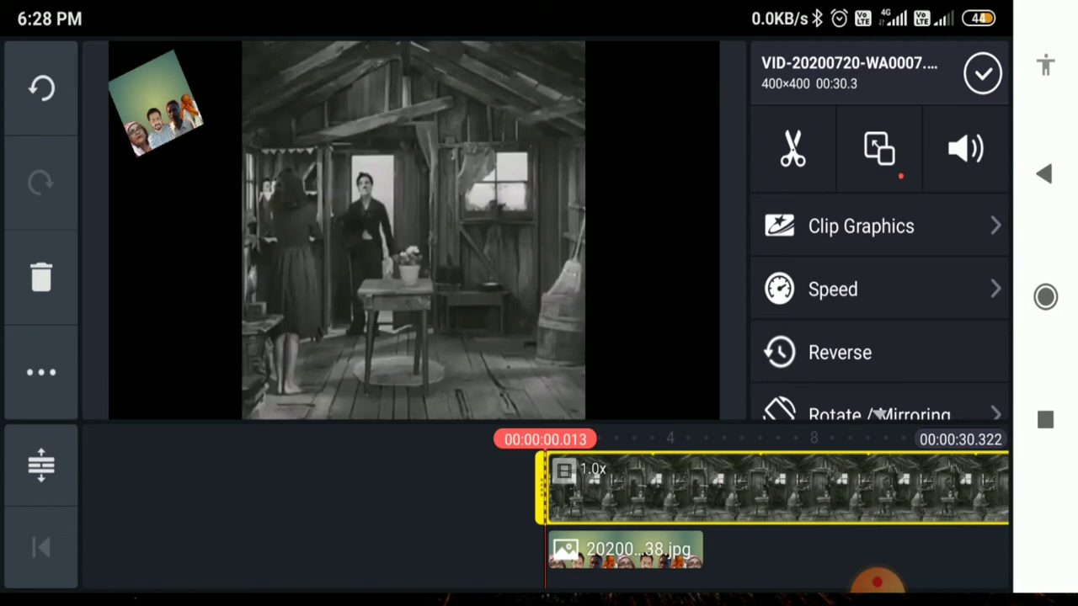
{"action": "left_click", "coordinate": [792, 149]}
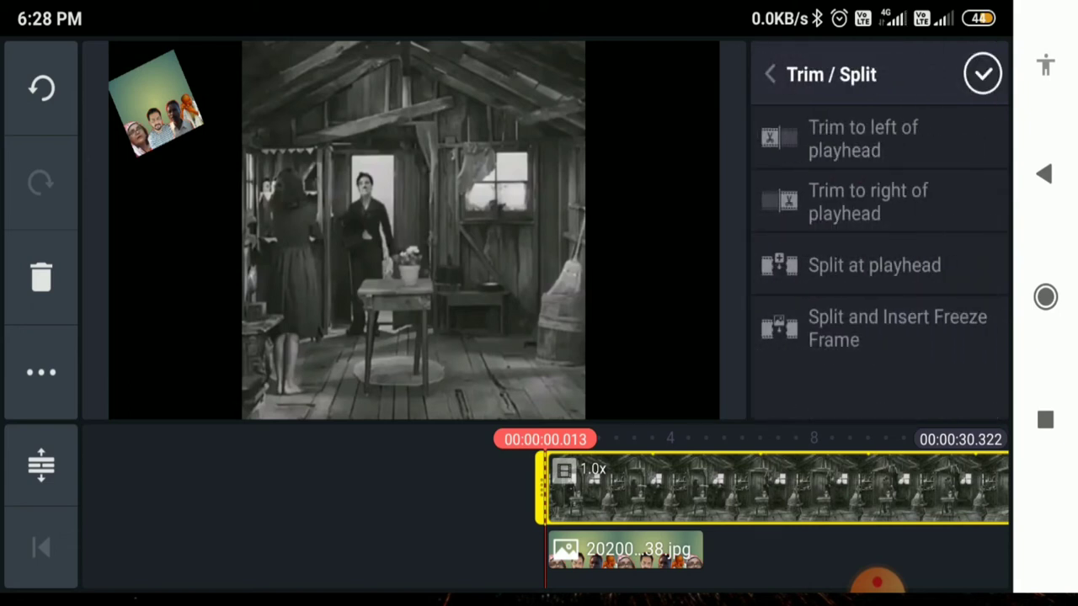
{"action": "left_click", "coordinate": [253, 505]}
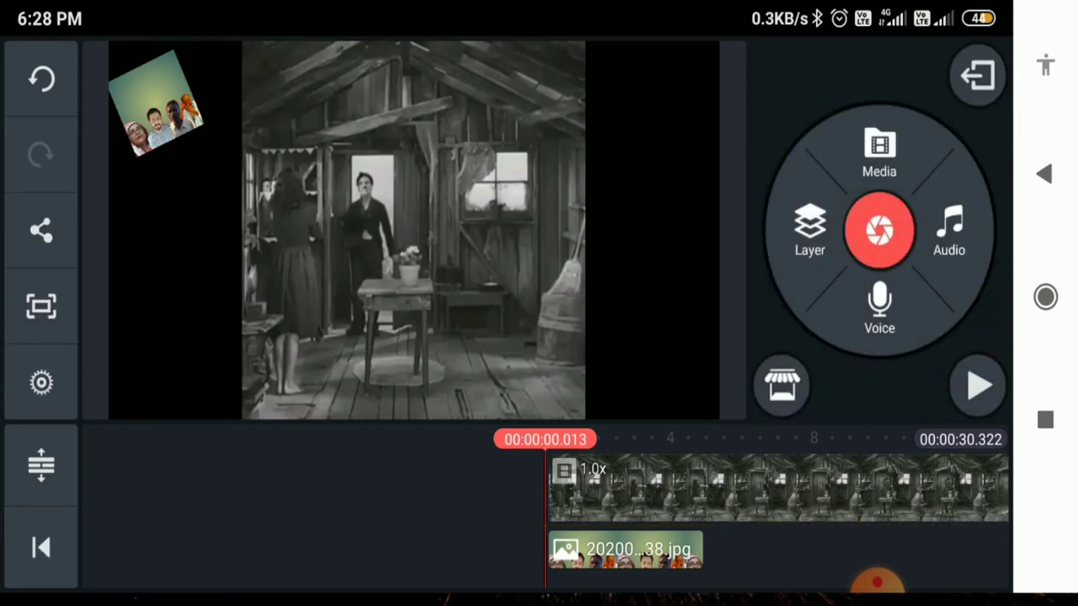
{"action": "left_click", "coordinate": [758, 488]}
{"action": "left_click_drag", "start_coordinate": [758, 489], "coordinate": [673, 488]}
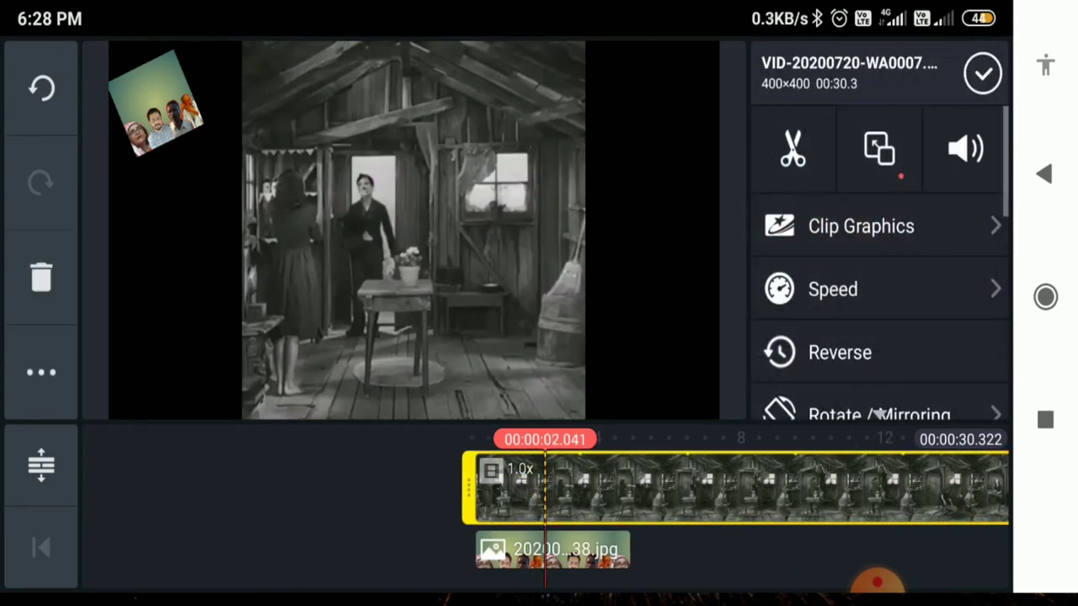
{"action": "left_click", "coordinate": [792, 149]}
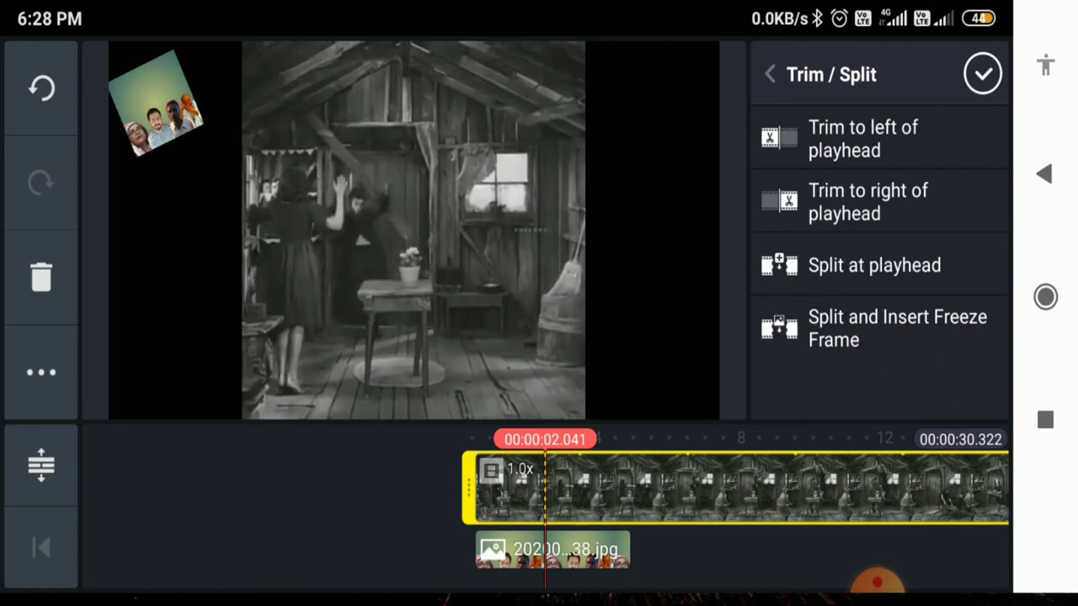
{"action": "left_click_drag", "start_coordinate": [673, 489], "coordinate": [748, 488]}
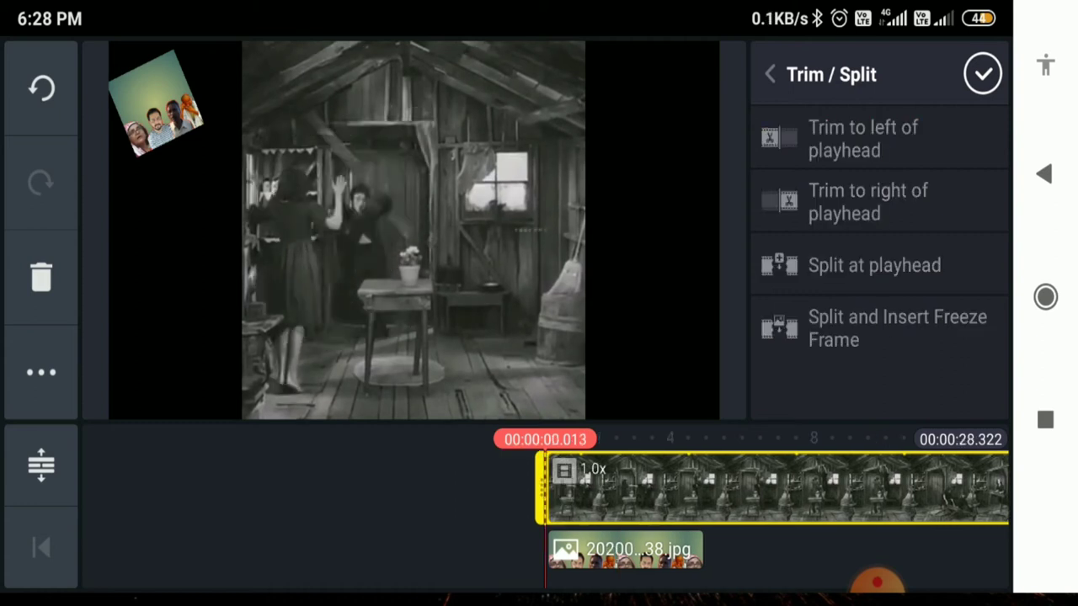
{"action": "left_click", "coordinate": [758, 488]}
Split the video clip at the playhead, about 1.1 seconds in.
{"action": "left_click_drag", "start_coordinate": [716, 489], "coordinate": [674, 488]}
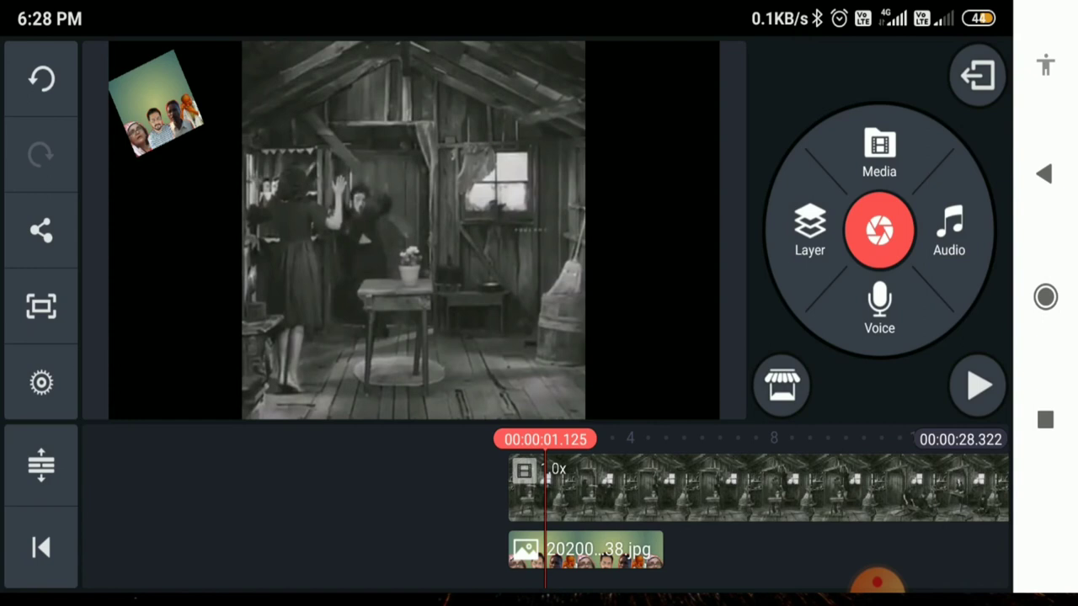
{"action": "left_click", "coordinate": [758, 489]}
{"action": "left_click", "coordinate": [792, 148]}
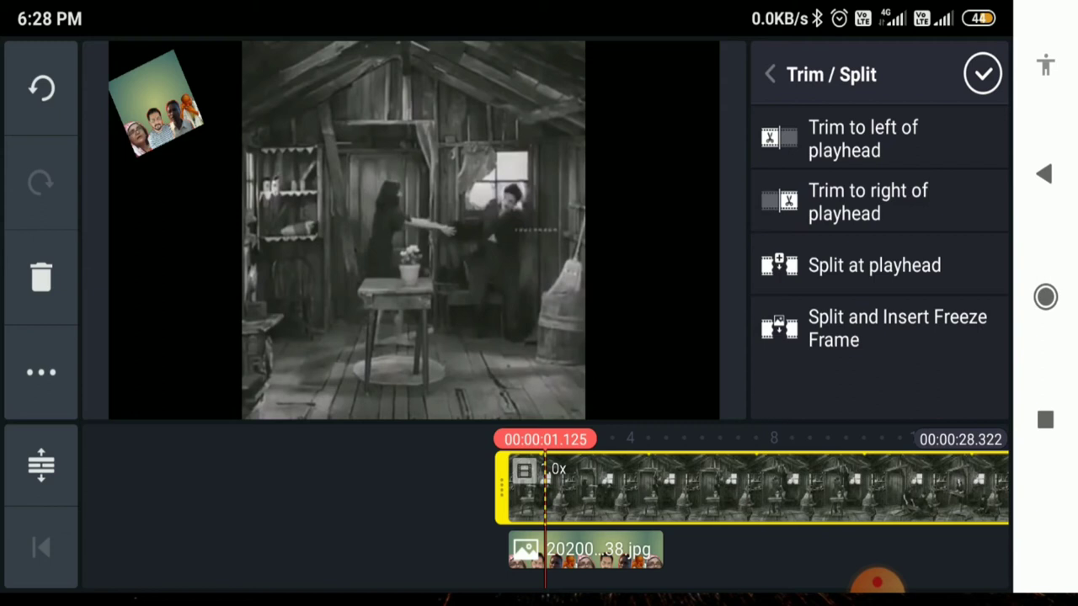
{"action": "left_click", "coordinate": [873, 265]}
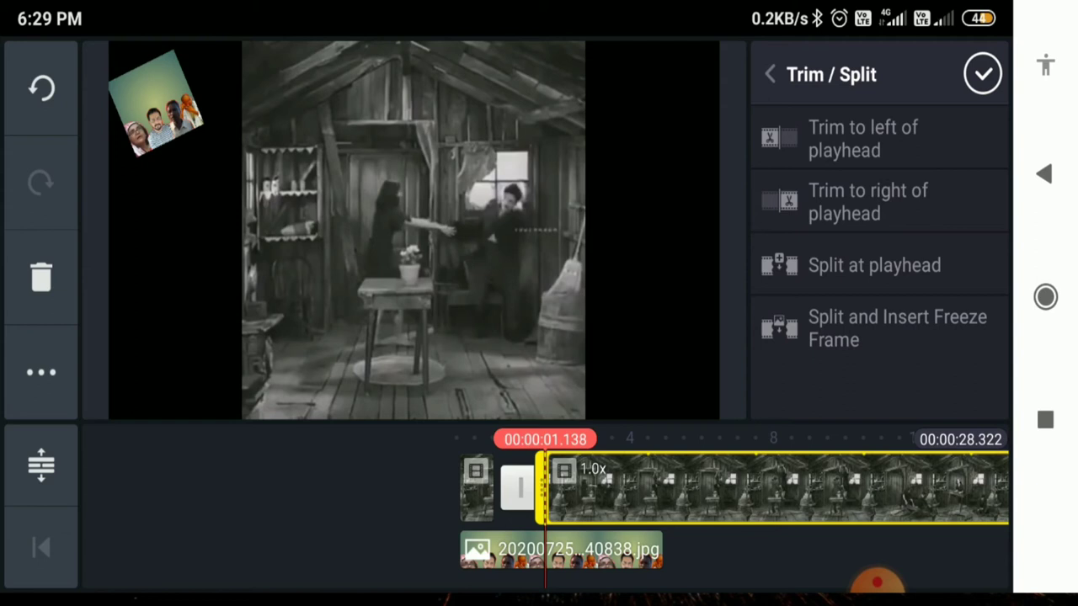
{"action": "left_click", "coordinate": [982, 74]}
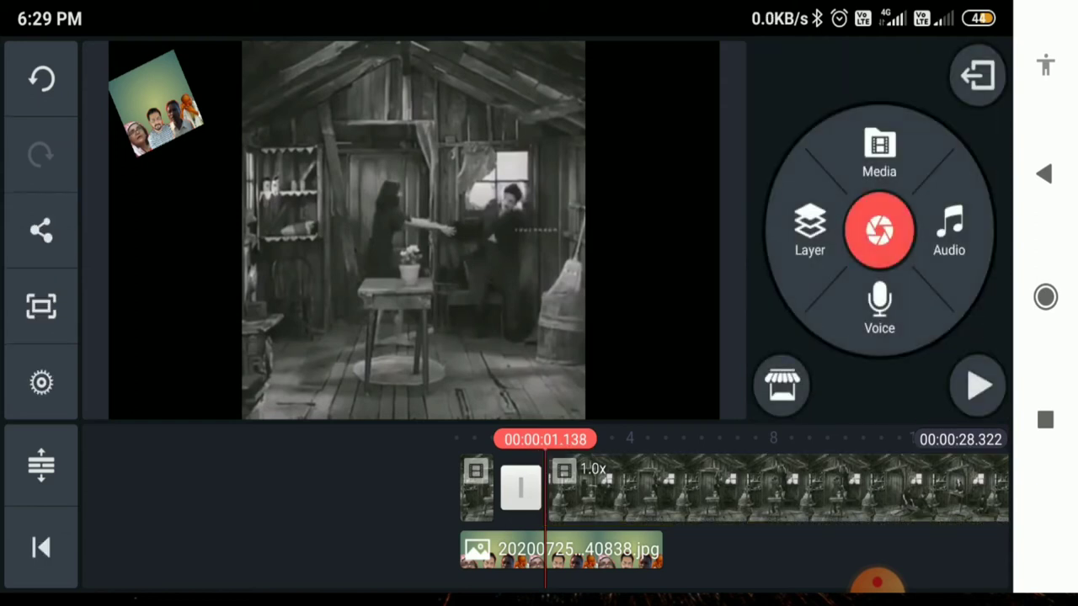
{"action": "left_click", "coordinate": [758, 488]}
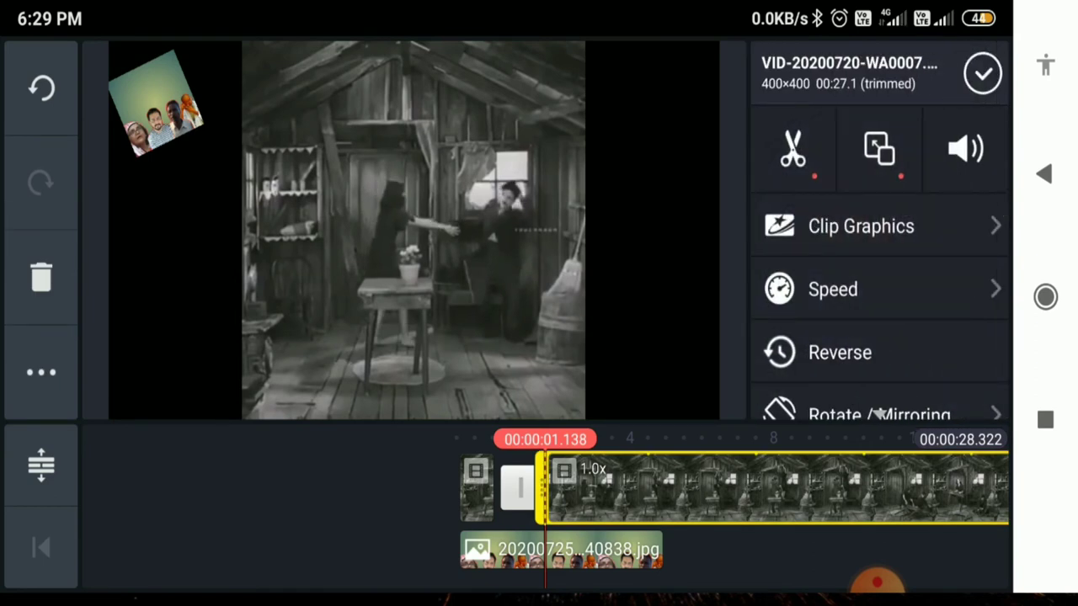
{"action": "left_click", "coordinate": [861, 225]}
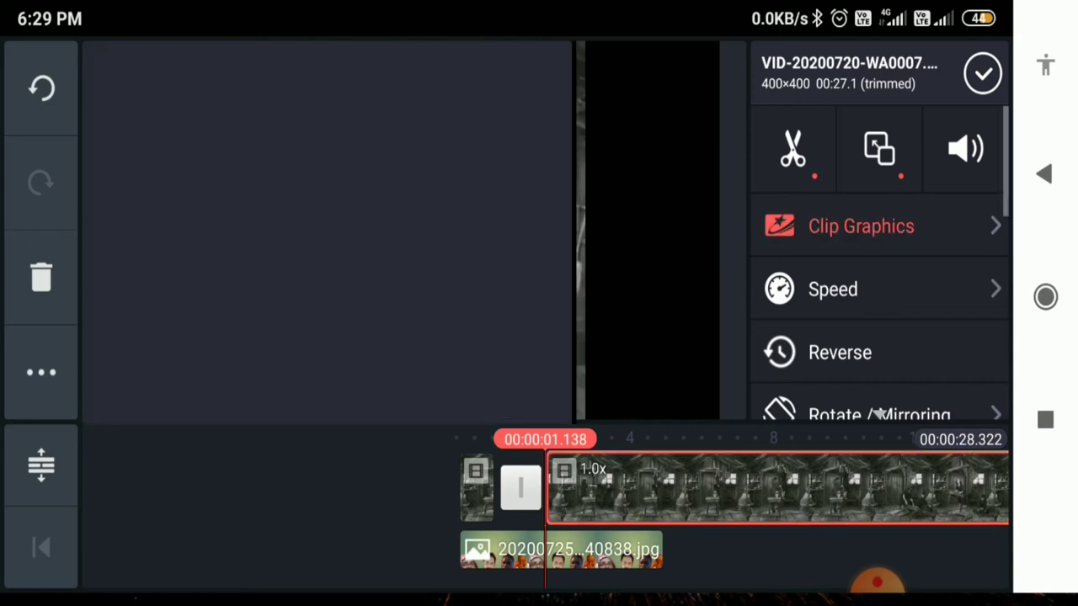
{"action": "left_click", "coordinate": [709, 273]}
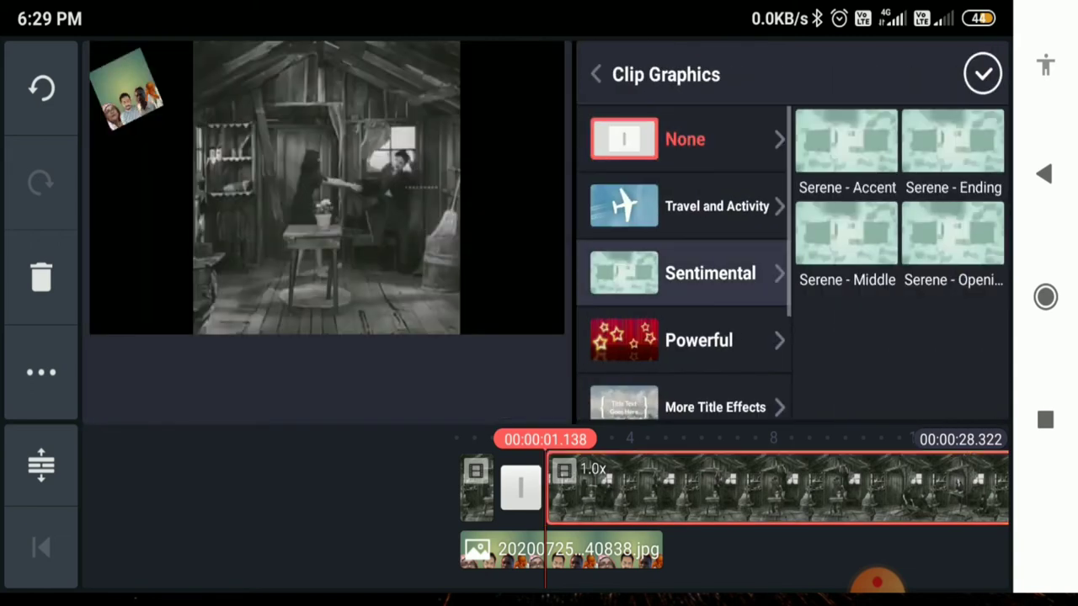
{"action": "key", "text": "Escape"}
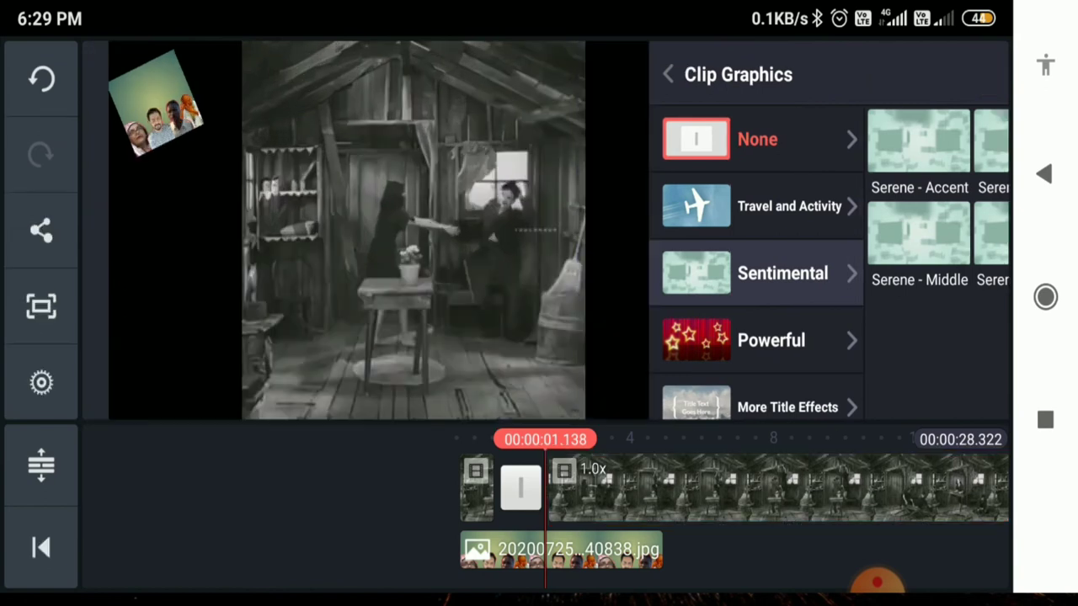
{"action": "left_click", "coordinate": [758, 488]}
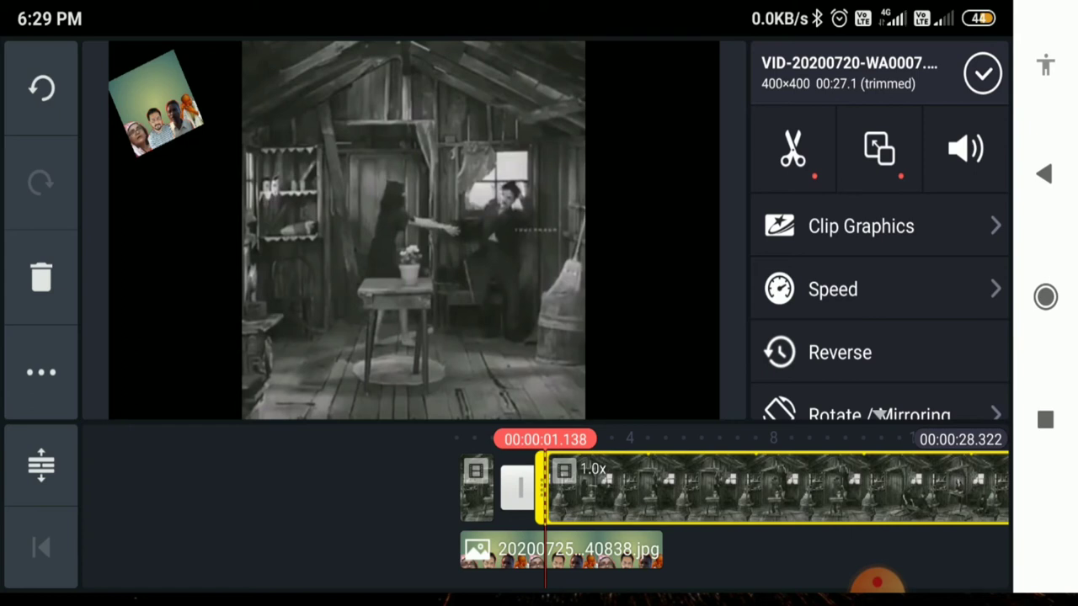
Set the short opening piece's speed to 0.7x, then reselect the longer clip.
{"action": "left_click", "coordinate": [253, 488]}
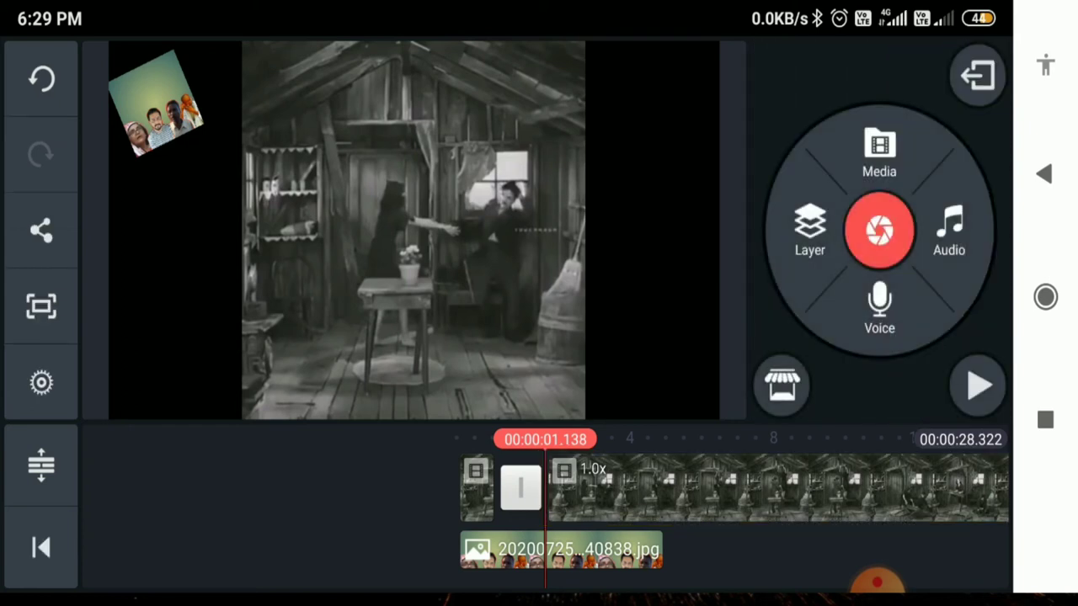
{"action": "left_click", "coordinate": [478, 488]}
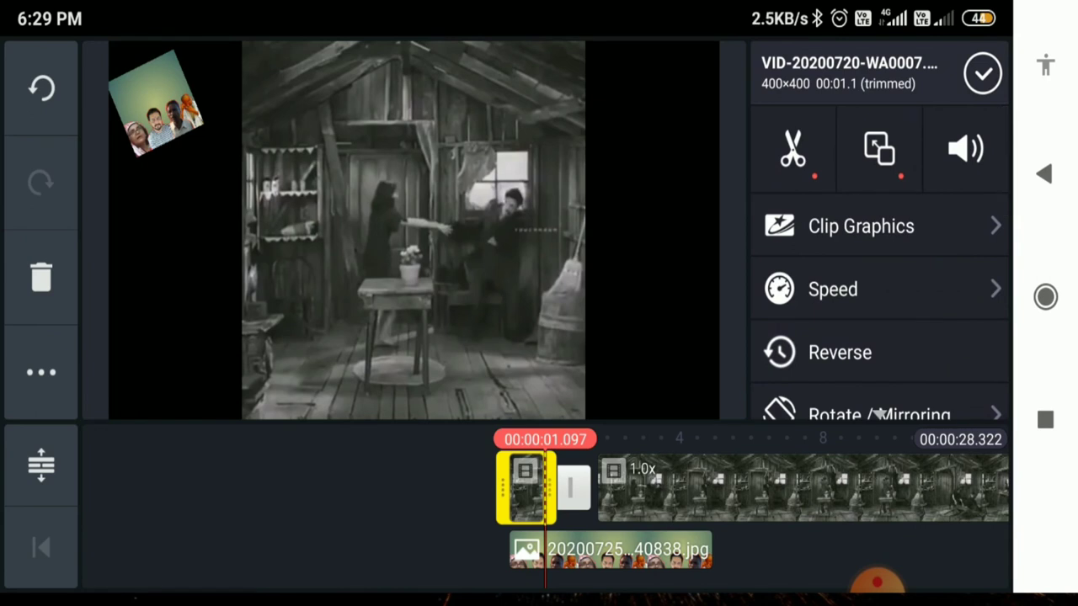
{"action": "left_click", "coordinate": [832, 289]}
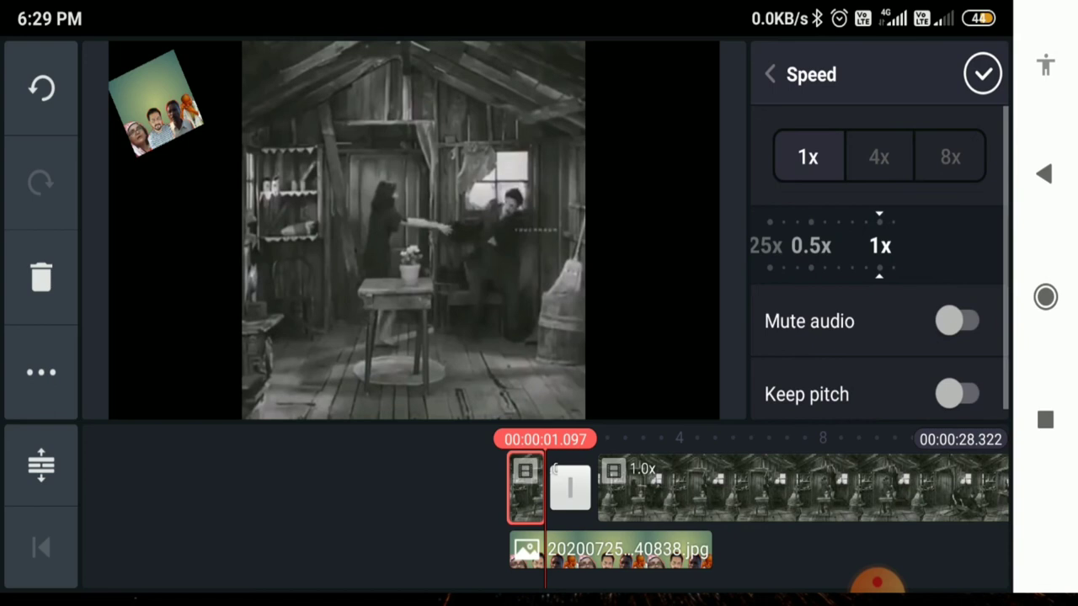
{"action": "mouse_move", "coordinate": [833, 246]}
{"action": "left_mouse_down"}
{"action": "mouse_move", "coordinate": [877, 245]}
{"action": "mouse_move", "coordinate": [858, 246]}
{"action": "left_mouse_up"}
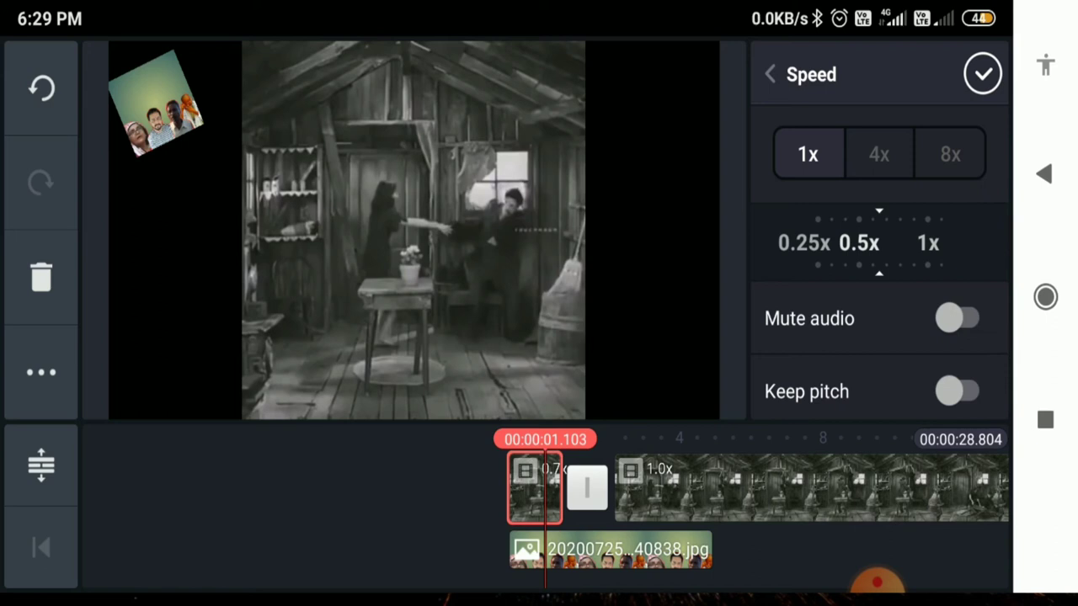
{"action": "left_click", "coordinate": [983, 74]}
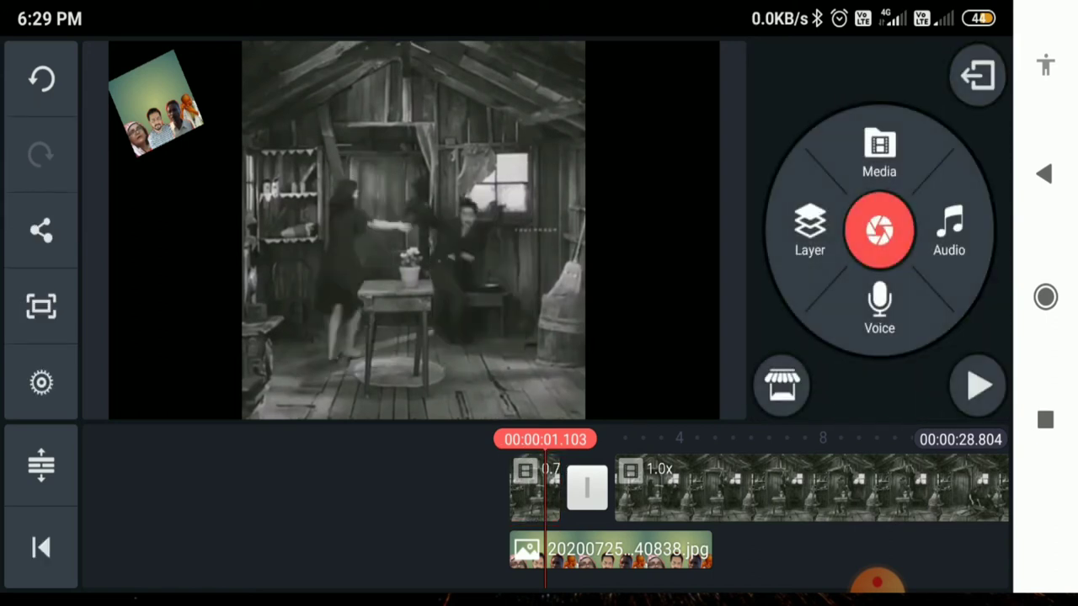
{"action": "left_click", "coordinate": [758, 489]}
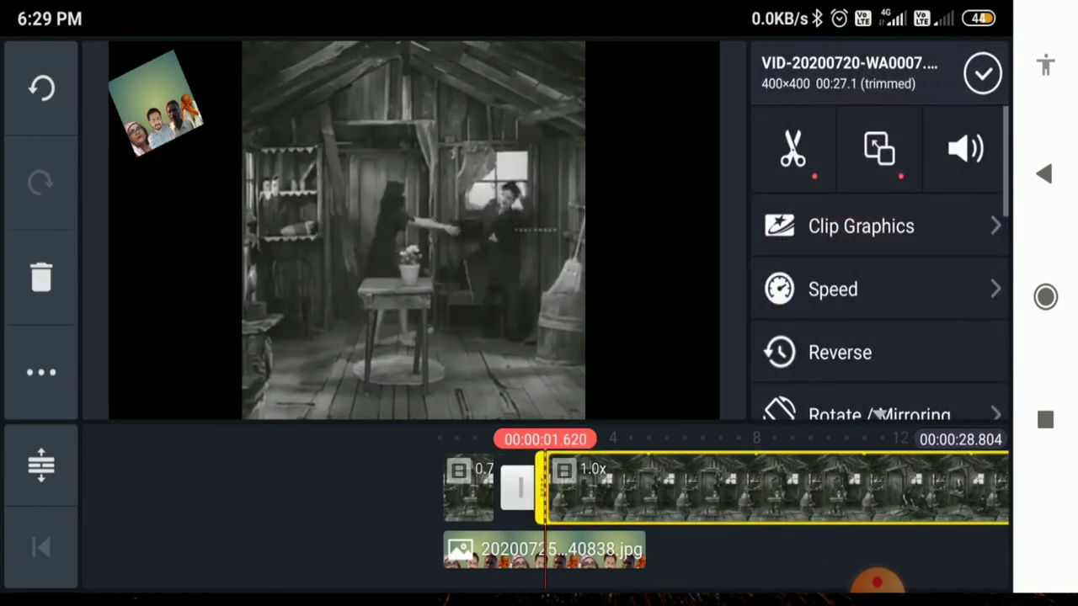
Browse the Voice Changer presets for the longer clip and keep Normal.
{"action": "scroll", "coordinate": [879, 287], "scroll_direction": "down", "scroll_amount": 1}
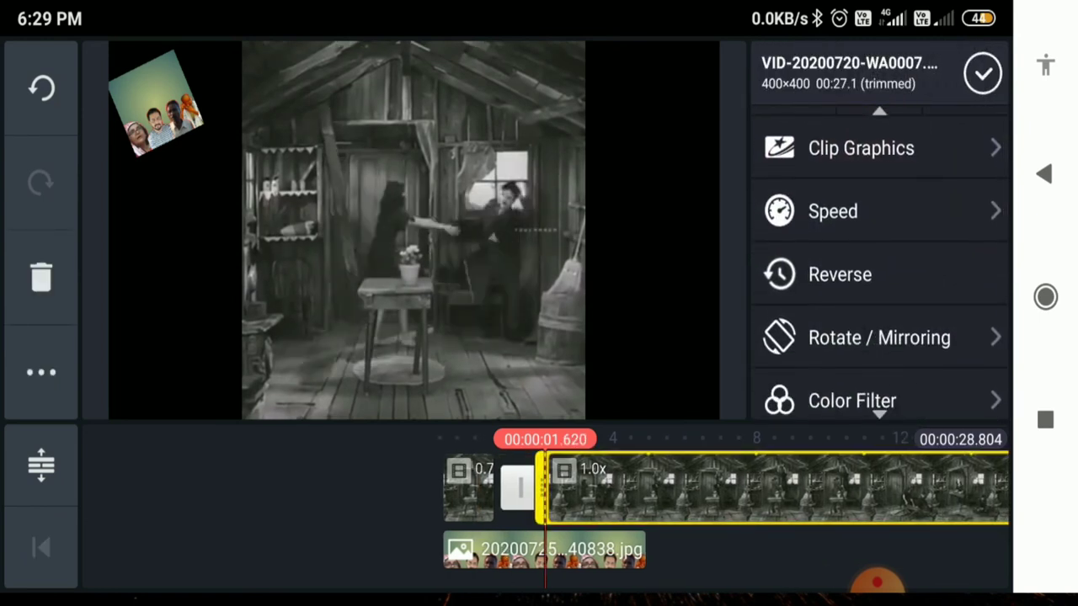
{"action": "scroll", "coordinate": [879, 269], "scroll_direction": "down", "scroll_amount": 3}
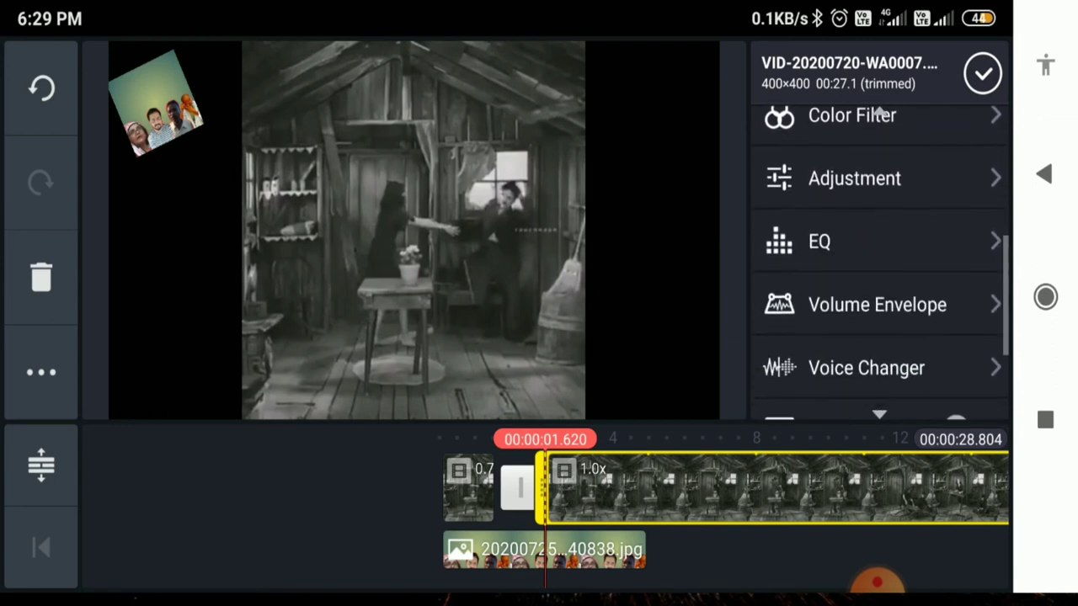
{"action": "scroll", "coordinate": [879, 261], "scroll_direction": "down", "scroll_amount": 5}
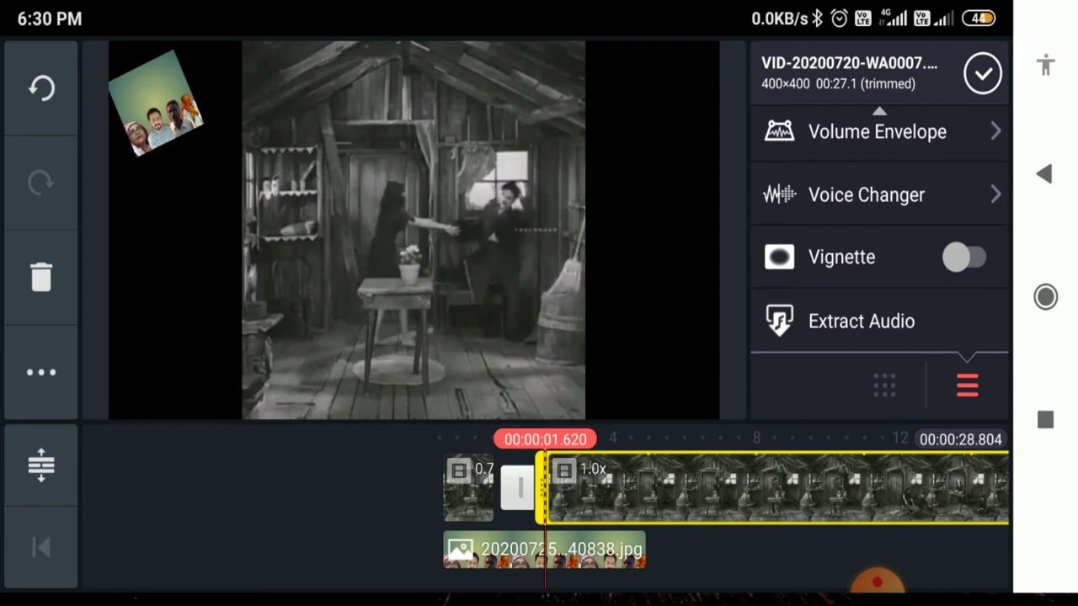
{"action": "left_click", "coordinate": [866, 194]}
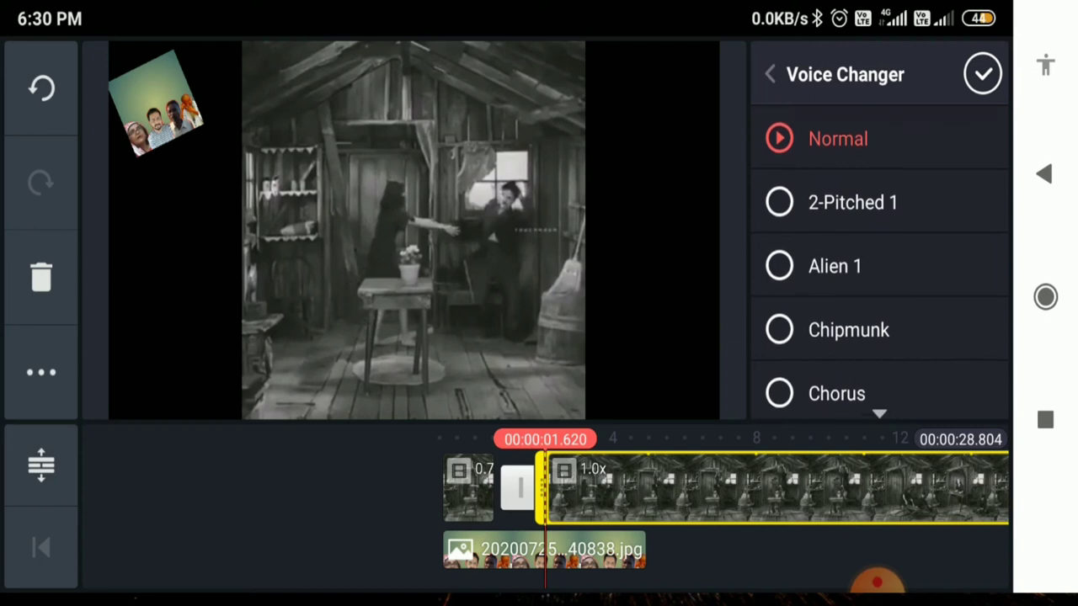
{"action": "scroll", "coordinate": [879, 261], "scroll_direction": "down", "scroll_amount": 10}
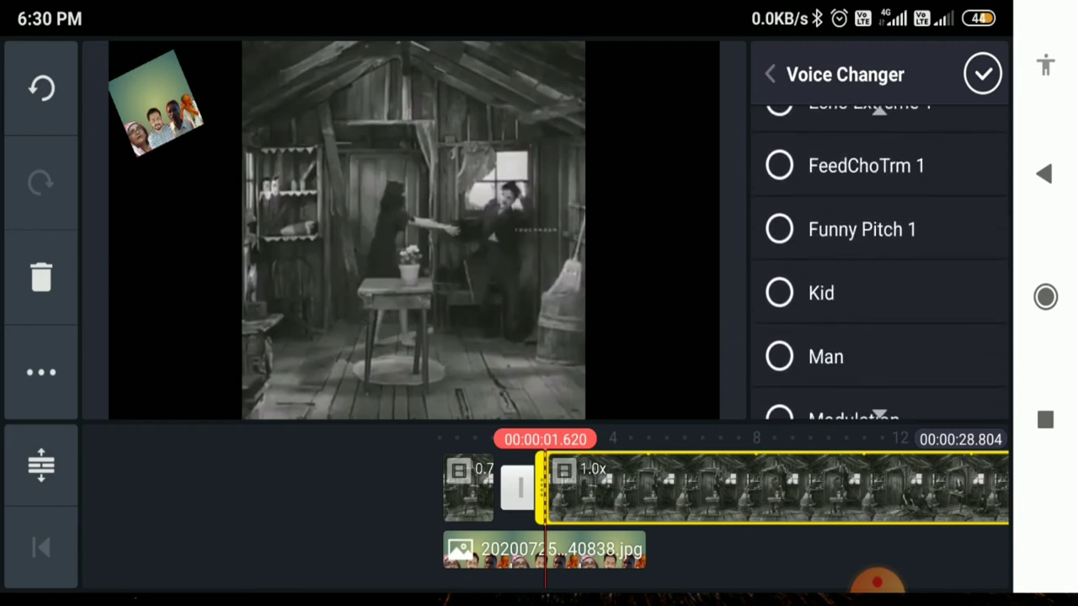
{"action": "scroll", "coordinate": [879, 261], "scroll_direction": "up", "scroll_amount": 10}
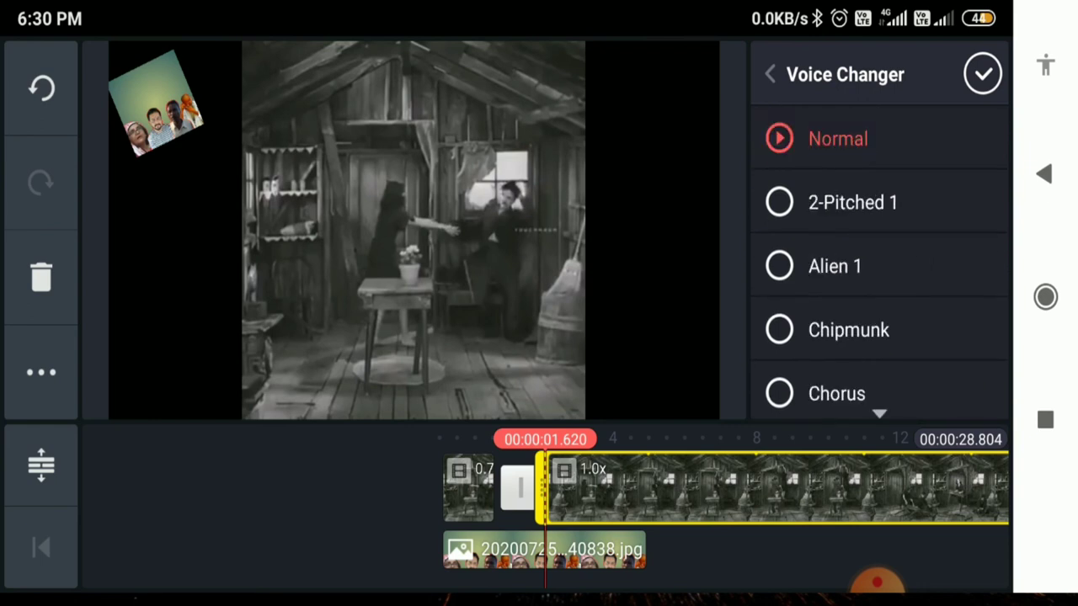
{"action": "left_click", "coordinate": [983, 74]}
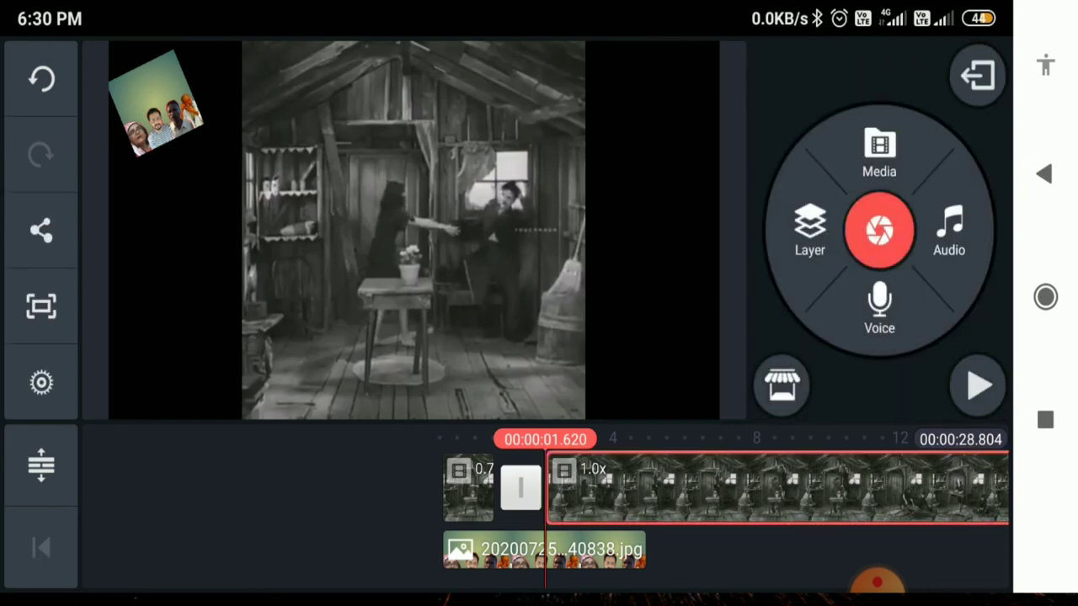
{"action": "left_click", "coordinate": [757, 488]}
{"action": "left_click", "coordinate": [965, 148]}
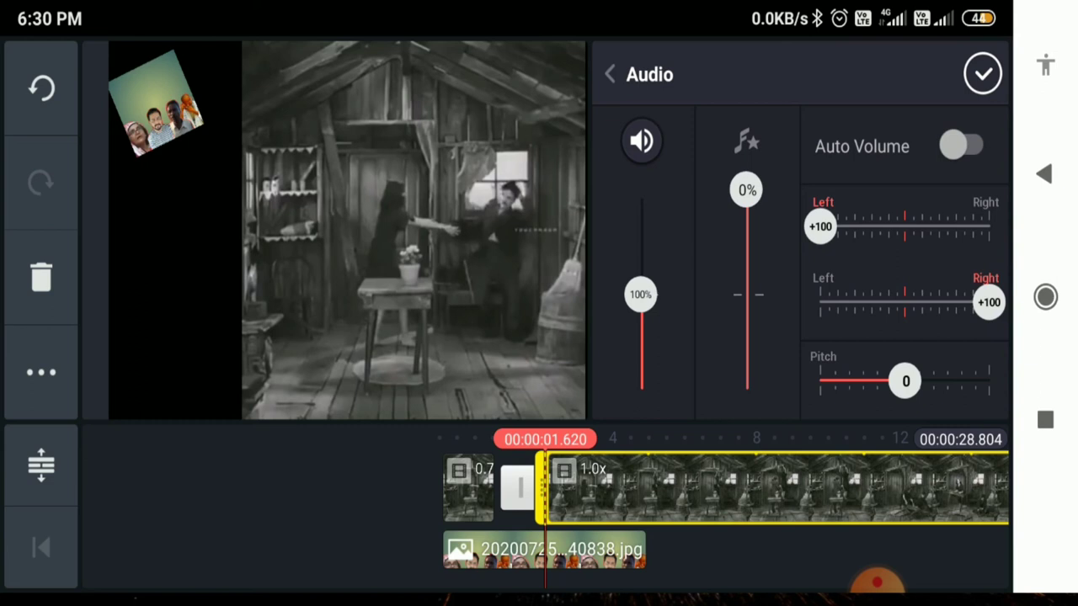
{"action": "mouse_move", "coordinate": [640, 294]}
{"action": "left_mouse_down"}
{"action": "mouse_move", "coordinate": [640, 193]}
{"action": "mouse_move", "coordinate": [639, 294]}
{"action": "left_mouse_up"}
{"action": "left_click_drag", "start_coordinate": [746, 190], "coordinate": [746, 275]}
{"action": "left_click", "coordinate": [983, 73]}
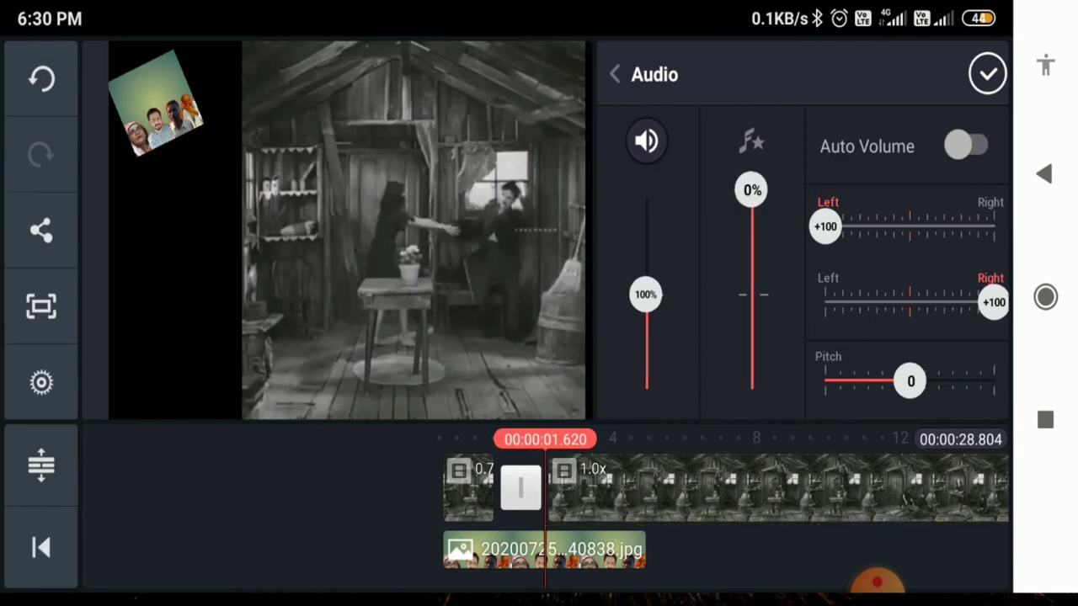
{"action": "left_click", "coordinate": [41, 465]}
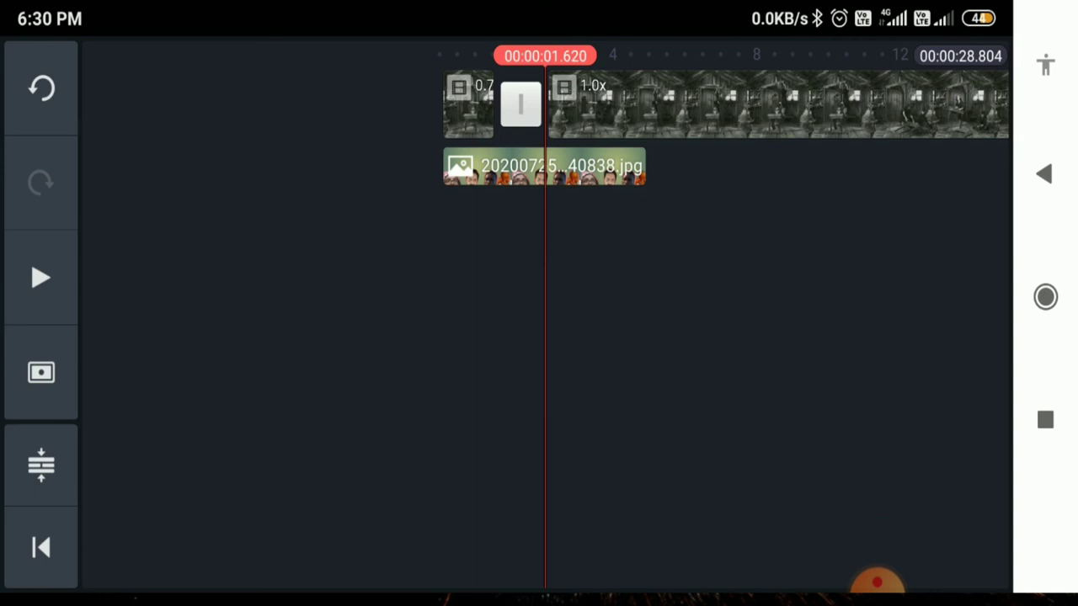
{"action": "left_click", "coordinate": [41, 465]}
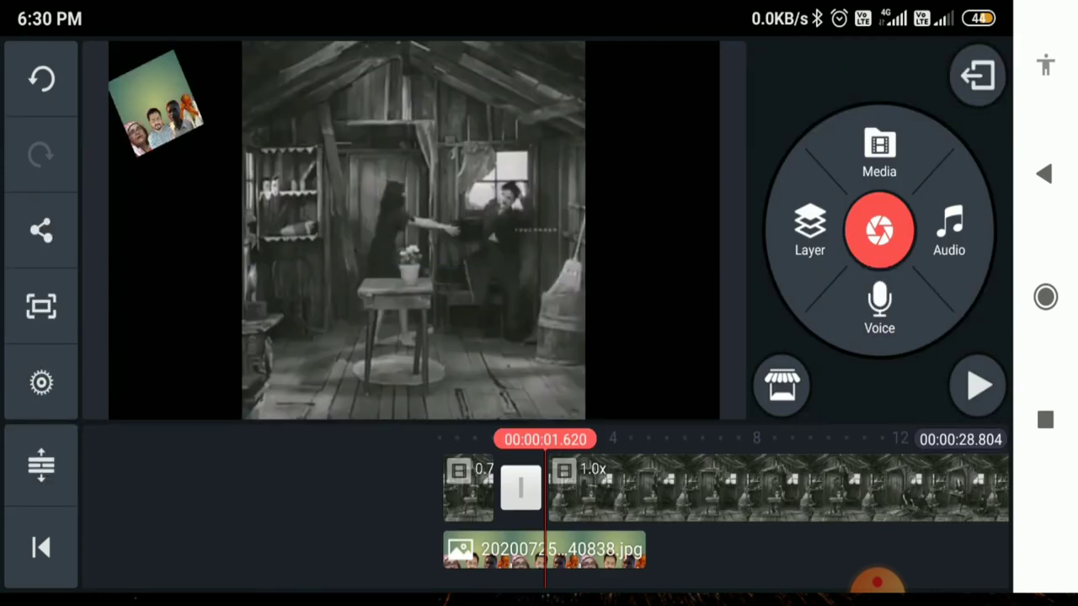
{"action": "left_click", "coordinate": [41, 465]}
{"action": "left_click", "coordinate": [42, 305]}
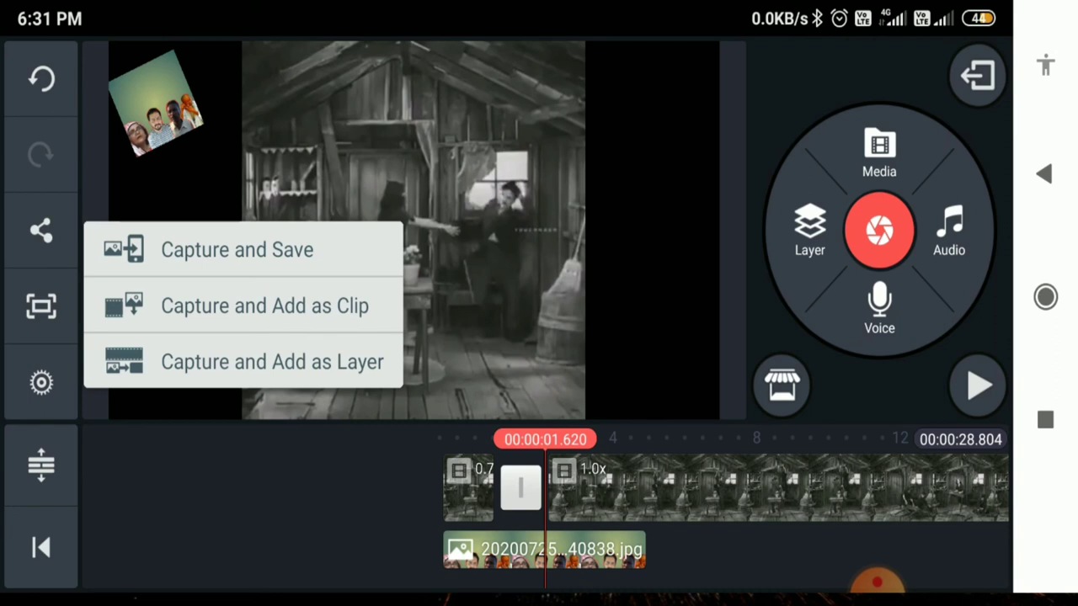
{"action": "key", "text": "Escape"}
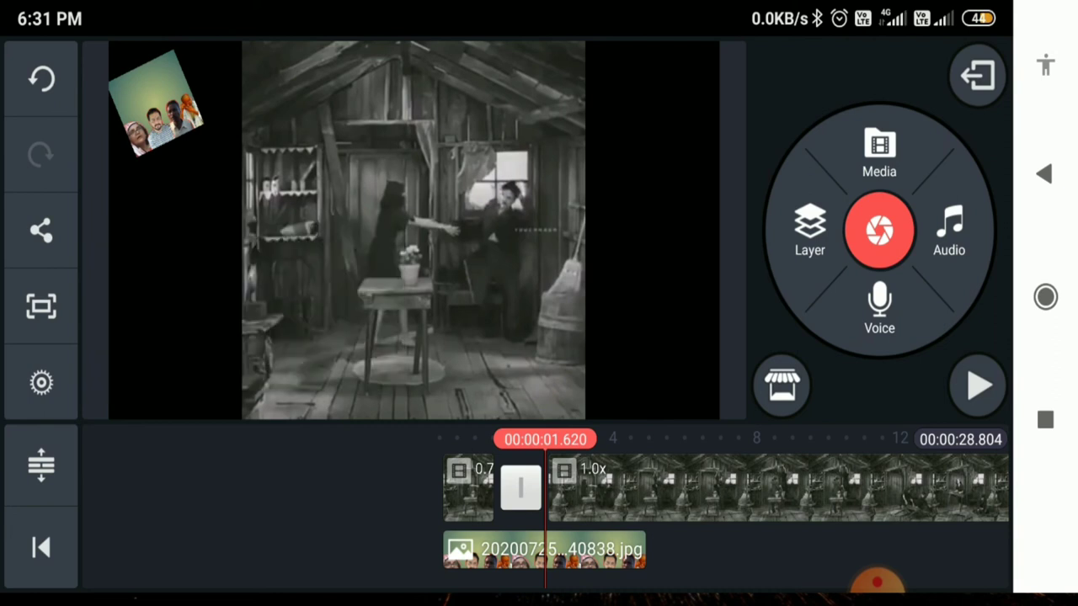
{"action": "left_click", "coordinate": [757, 488]}
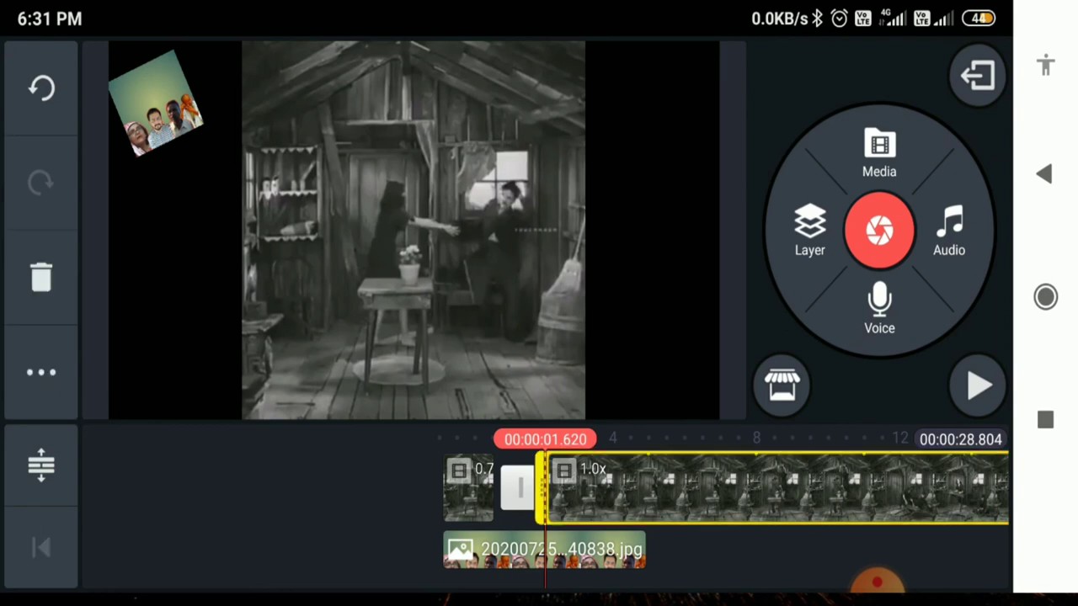
{"action": "left_click", "coordinate": [982, 73]}
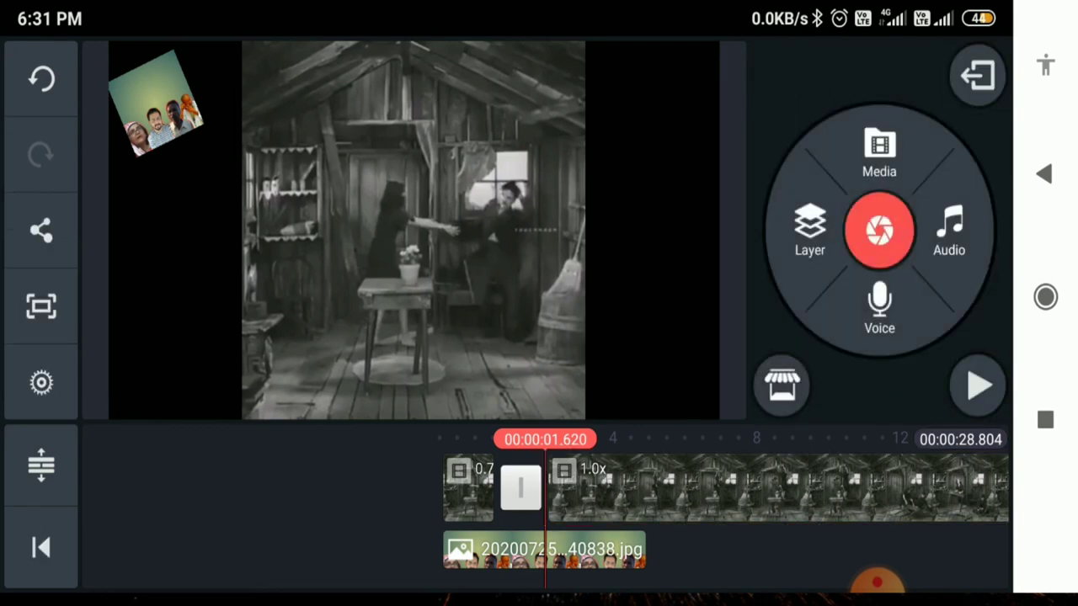
{"action": "left_click", "coordinate": [978, 385]}
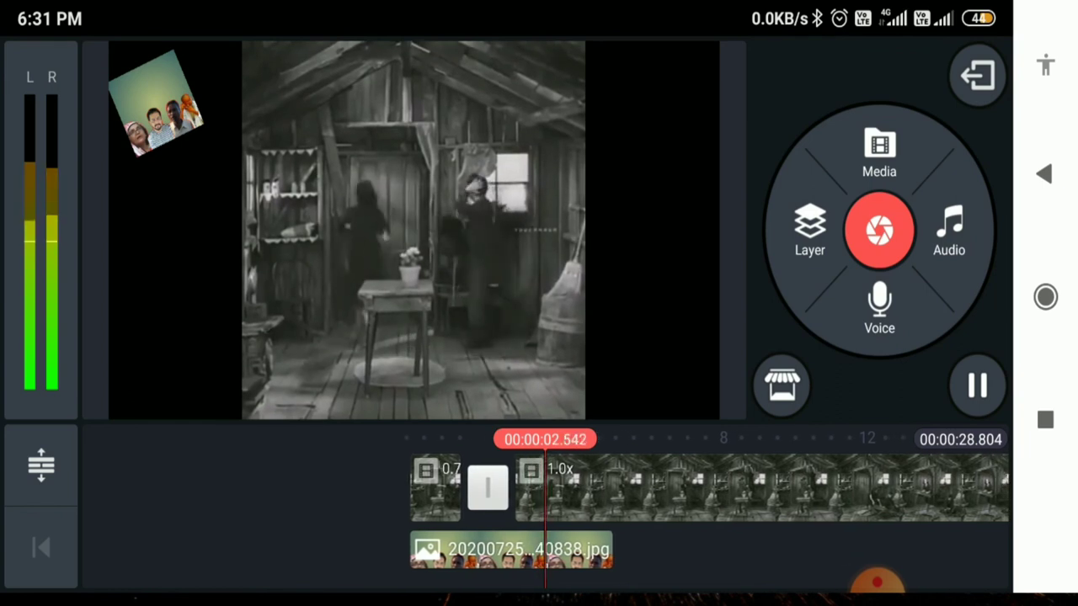
{"action": "left_click", "coordinate": [977, 386]}
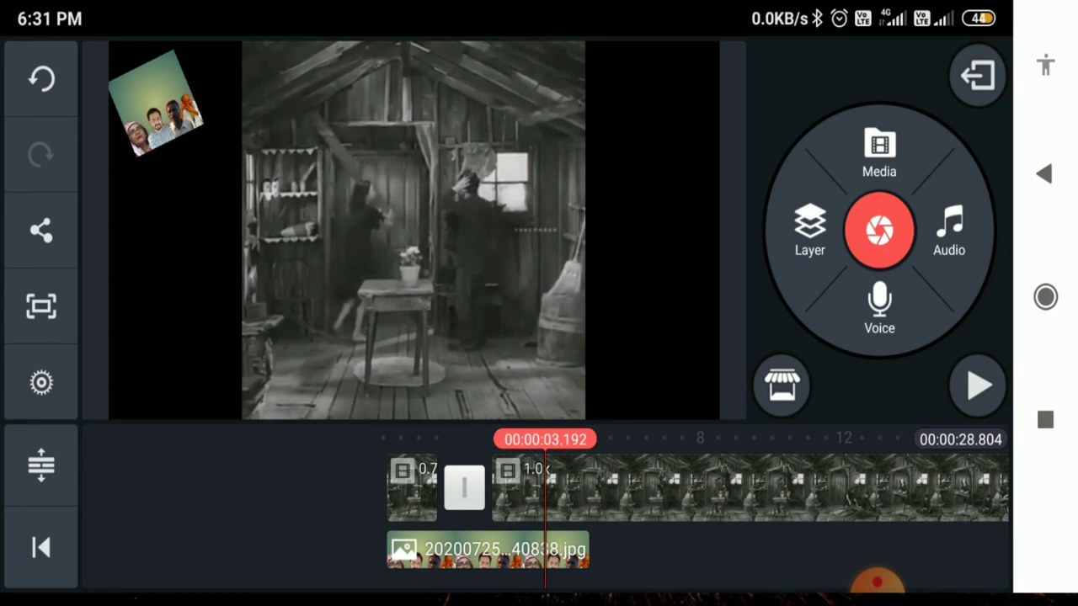
{"action": "left_click", "coordinate": [41, 78]}
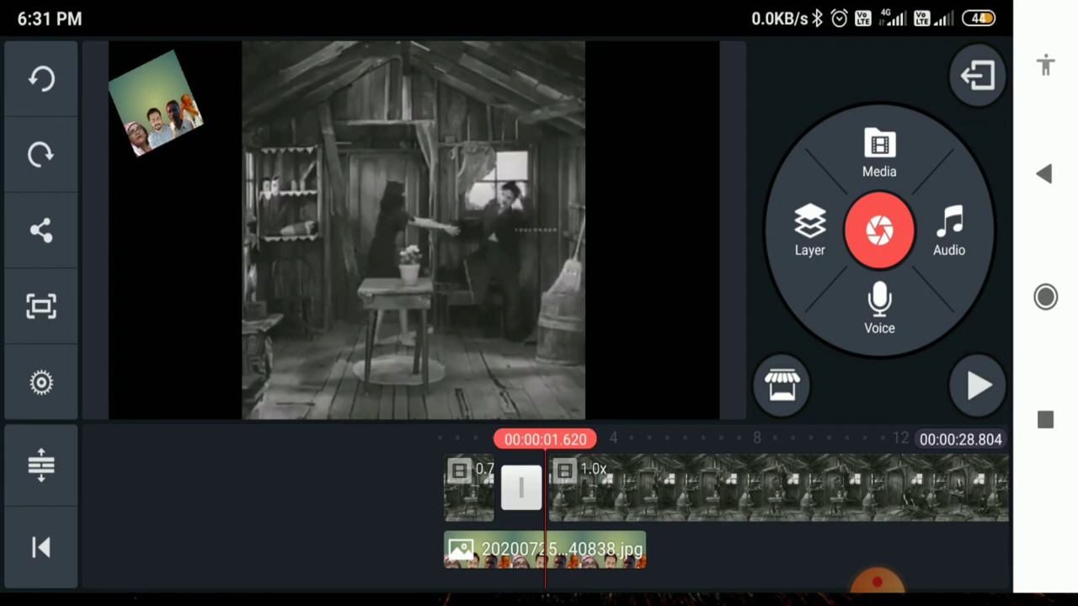
{"action": "left_click", "coordinate": [42, 383]}
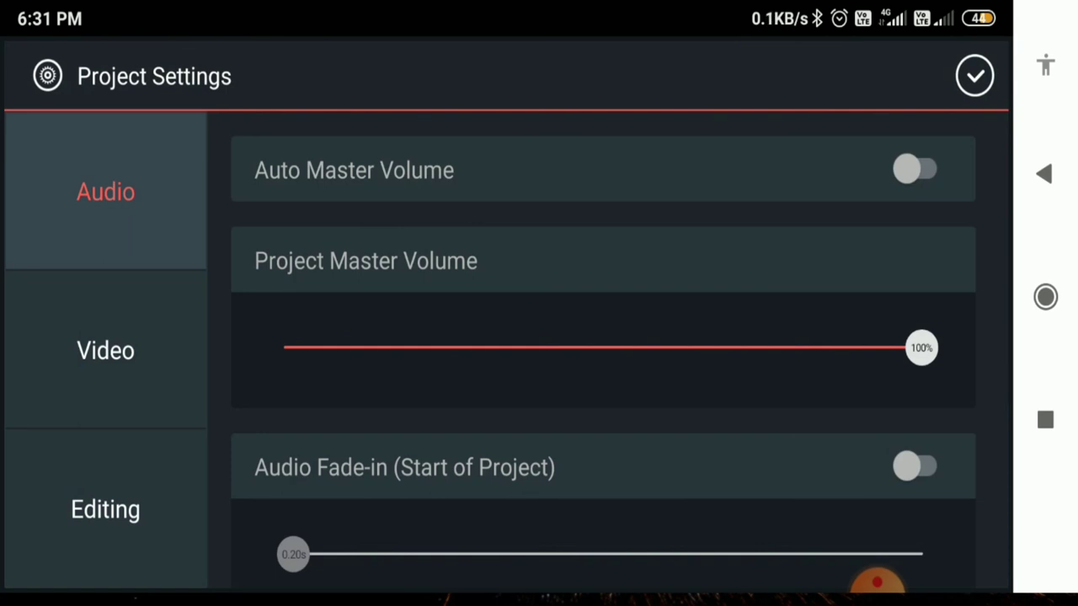
{"action": "left_click", "coordinate": [975, 76]}
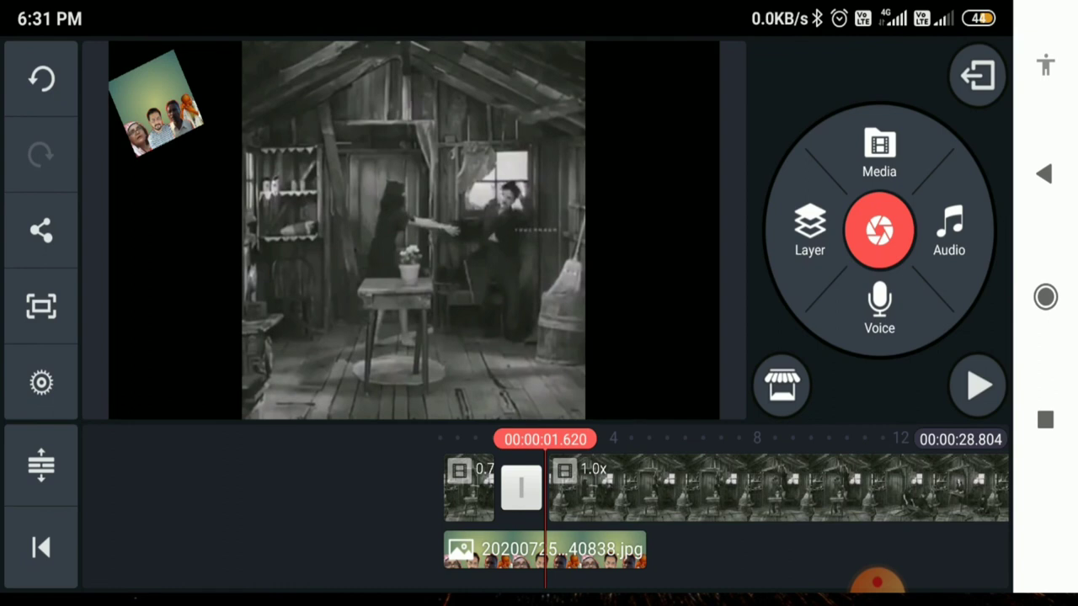
{"action": "left_click", "coordinate": [758, 487]}
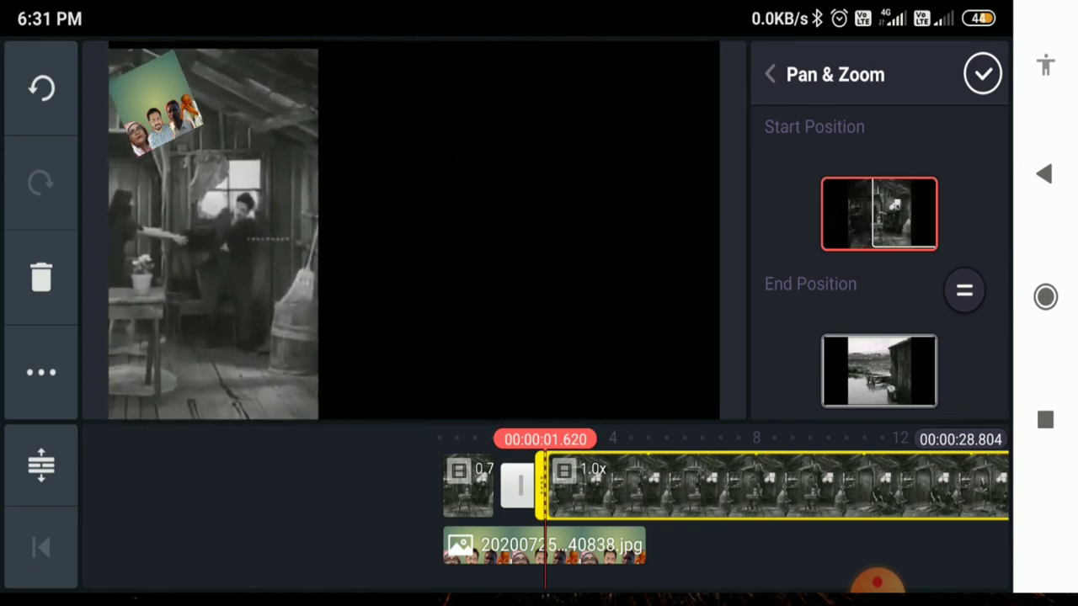
{"action": "left_click", "coordinate": [879, 370]}
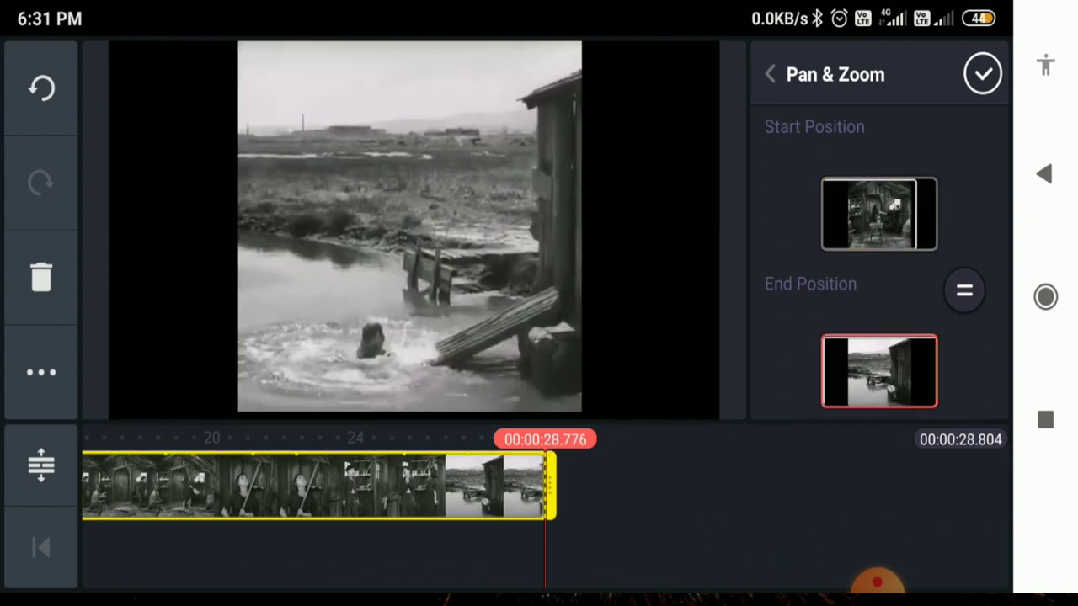
{"action": "left_click", "coordinate": [982, 74]}
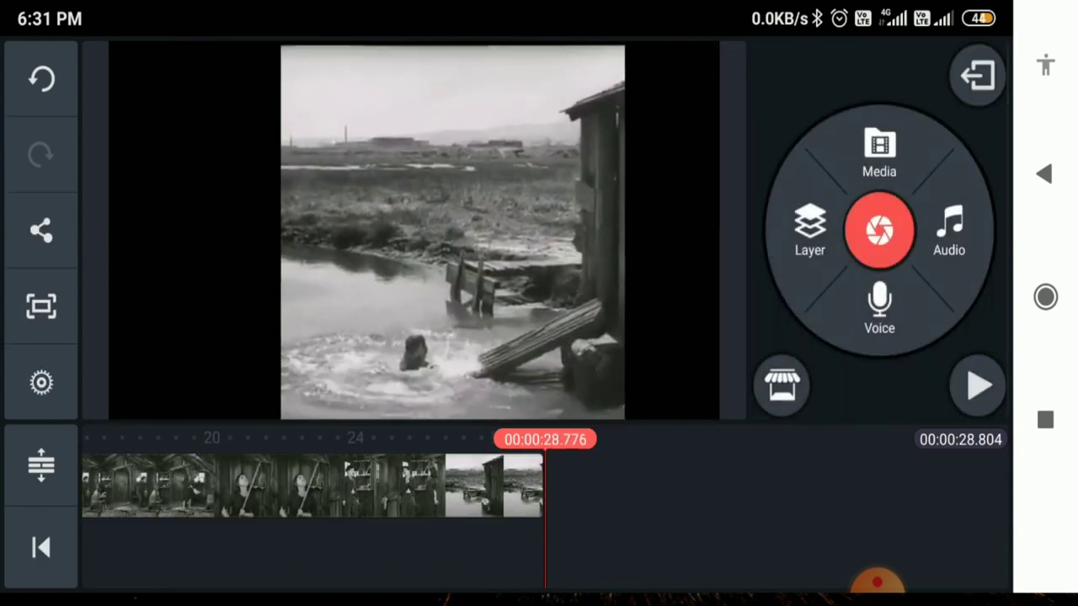
{"action": "left_click_drag", "start_coordinate": [337, 484], "coordinate": [799, 484]}
{"action": "left_click_drag", "start_coordinate": [253, 484], "coordinate": [670, 484]}
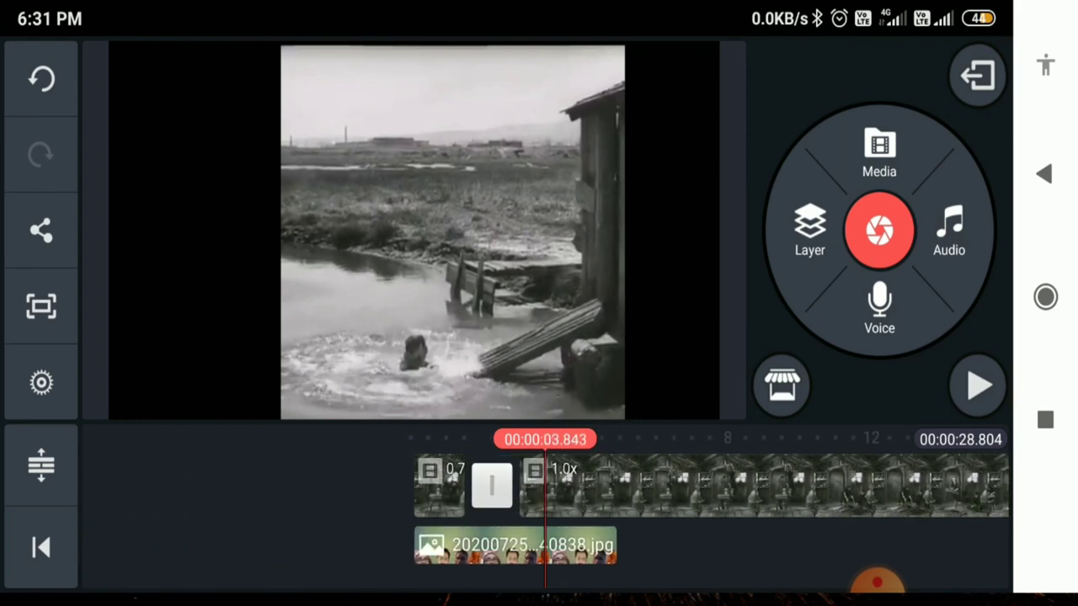